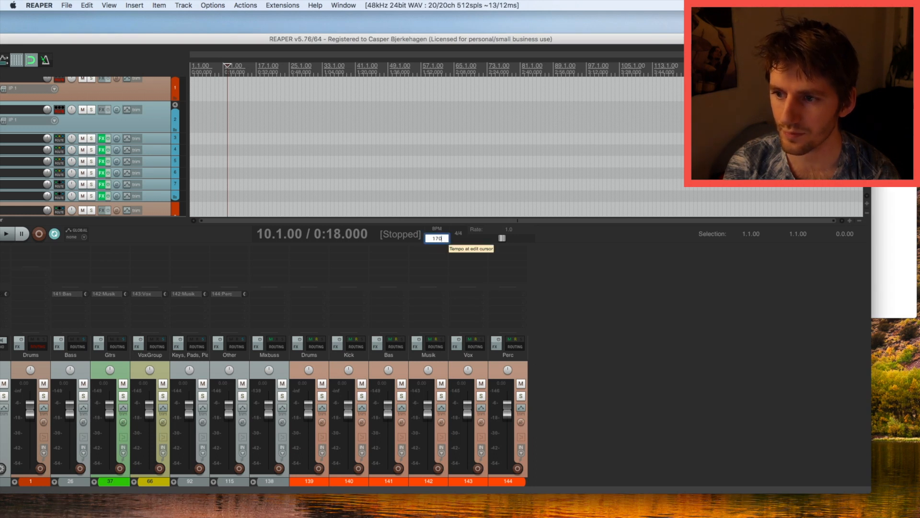
Confirm the 170 BPM project tempo and bring up the Finder stem folders.
{"action": "key", "text": "Return"}
{"action": "key", "text": "super+Tab"}
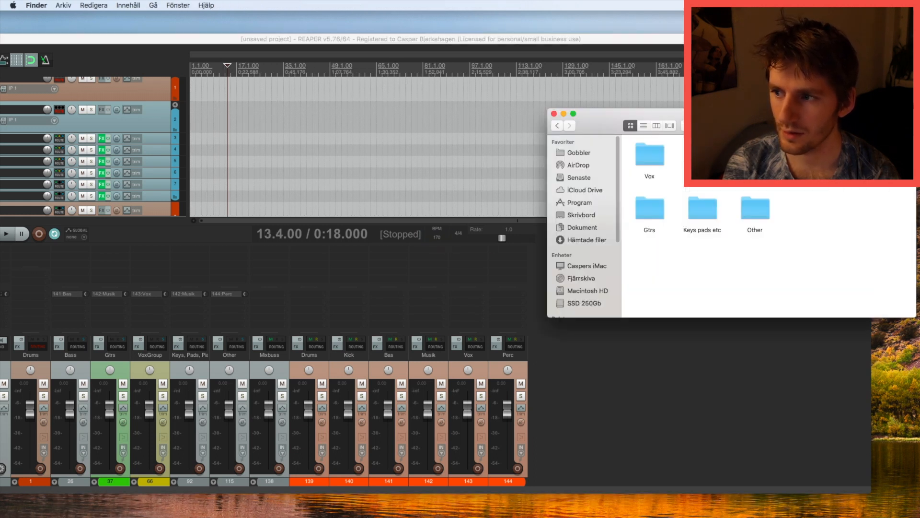
Import the seven drum wav files as separate tracks starting at track 9.
{"action": "double_click", "coordinate": [755, 155]}
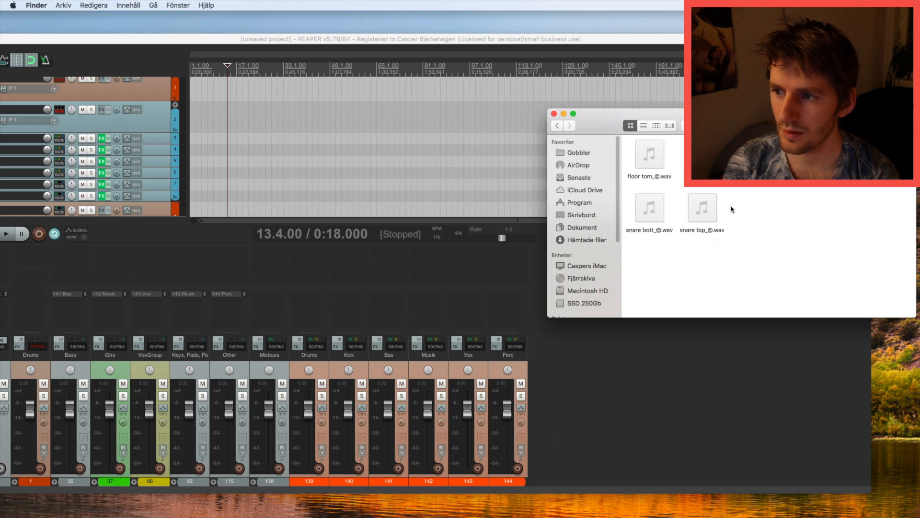
{"action": "left_click", "coordinate": [40, 365]}
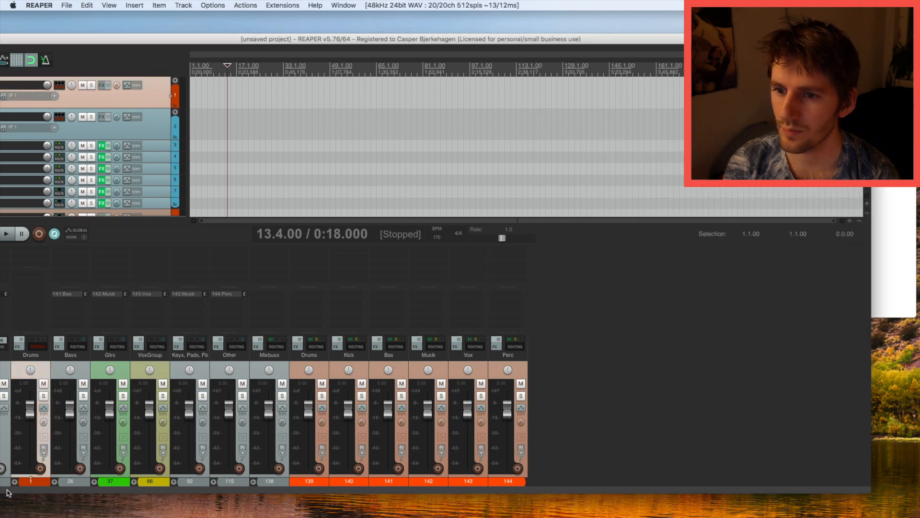
{"action": "left_click", "coordinate": [14, 482]}
{"action": "left_click", "coordinate": [338, 363]}
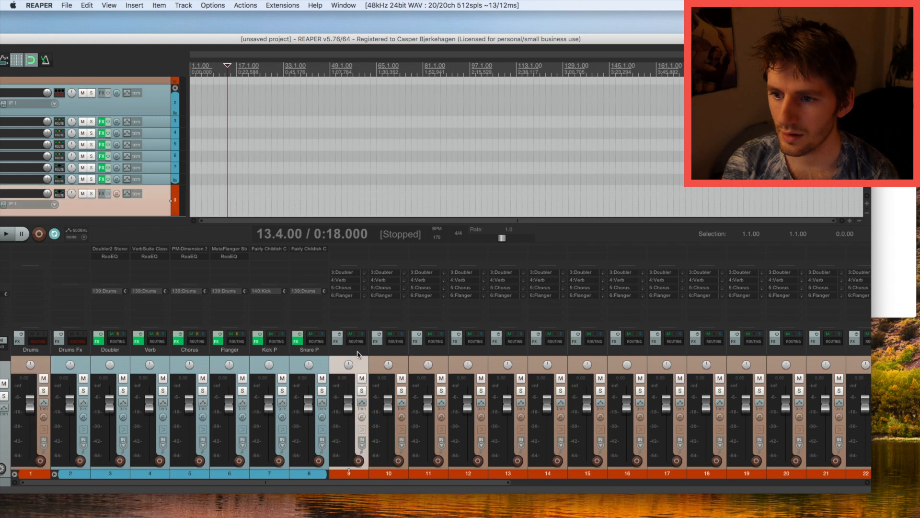
{"action": "scroll", "coordinate": [174, 189], "scroll_direction": "down", "scroll_amount": 3}
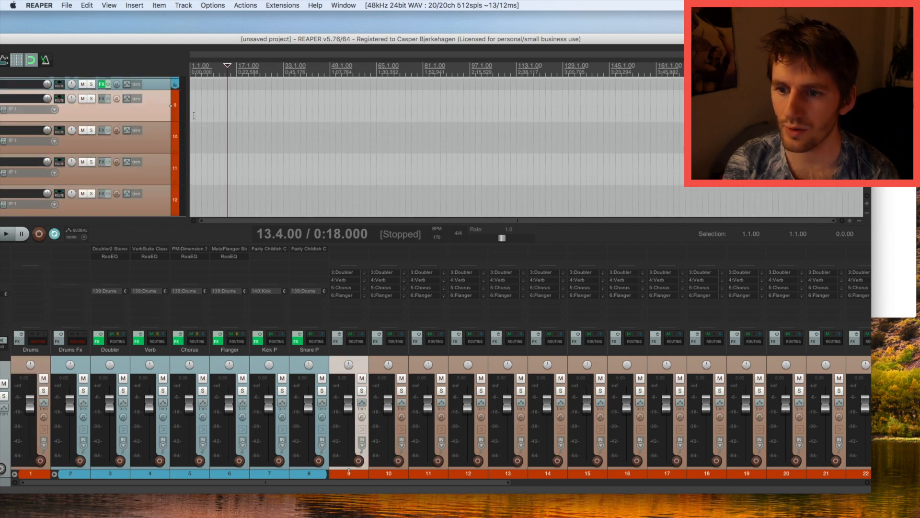
{"action": "left_click", "coordinate": [893, 180]}
{"action": "left_click_drag", "start_coordinate": [847, 286], "coordinate": [195, 100]}
{"action": "left_click", "coordinate": [431, 169]}
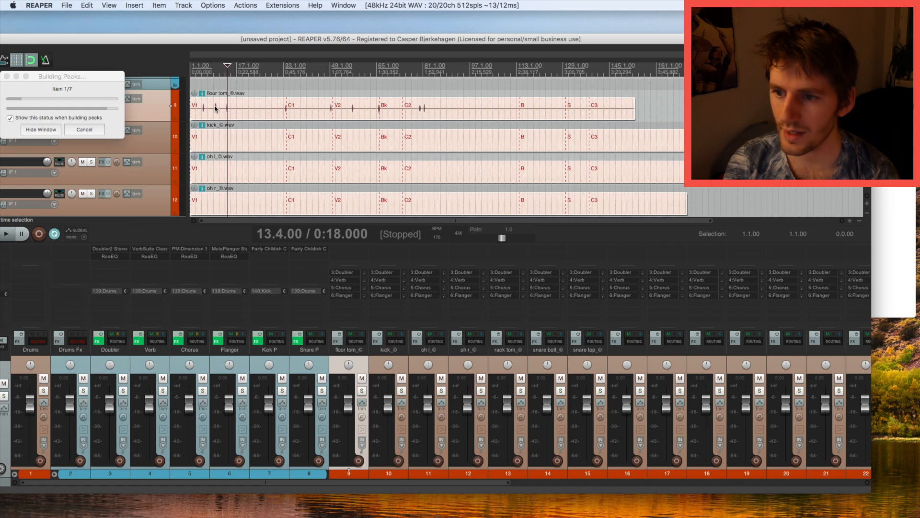
Reorder drum tracks to kick, snares, toms, overheads, with blank tracks above kick and snares.
{"action": "scroll", "coordinate": [380, 483], "scroll_direction": "right", "scroll_amount": 3}
{"action": "left_click", "coordinate": [344, 366]}
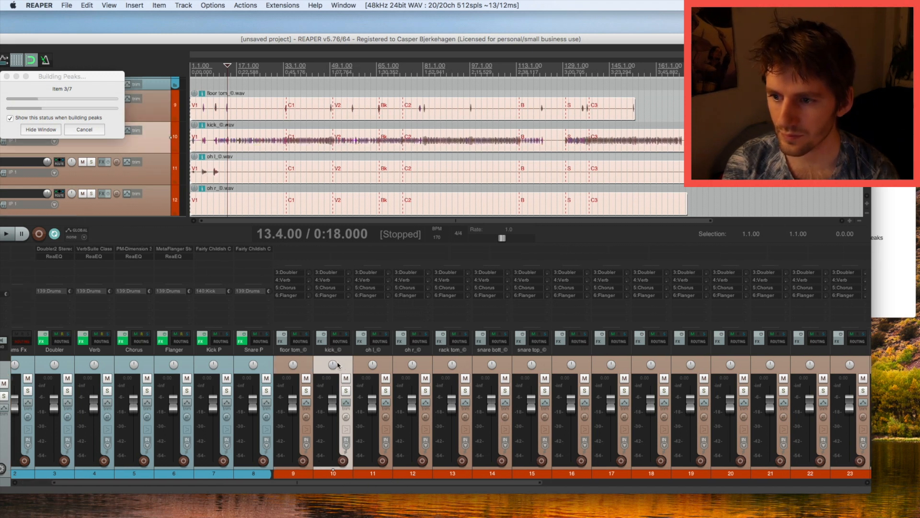
{"action": "left_click_drag", "start_coordinate": [297, 365], "coordinate": [295, 365]}
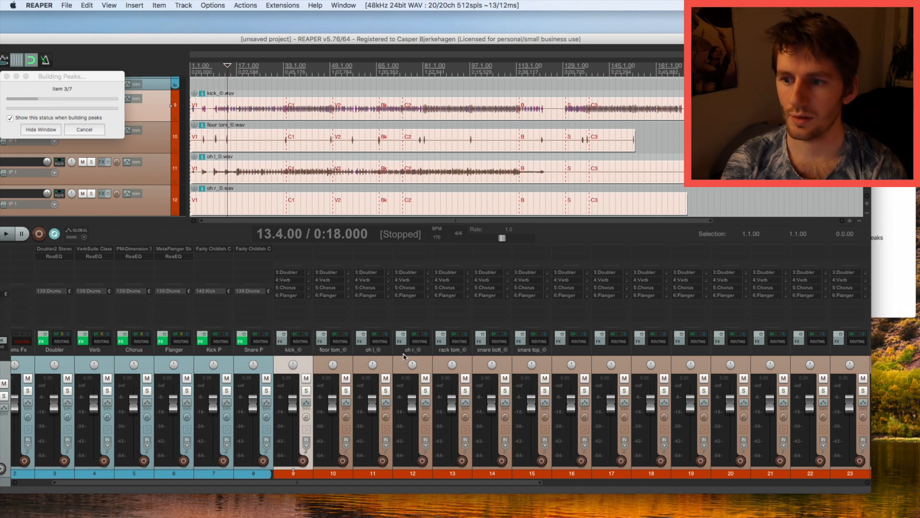
{"action": "left_click_drag", "start_coordinate": [481, 355], "coordinate": [330, 364]}
{"action": "left_click", "coordinate": [518, 356]}
{"action": "left_click", "coordinate": [503, 355], "text": "shift"}
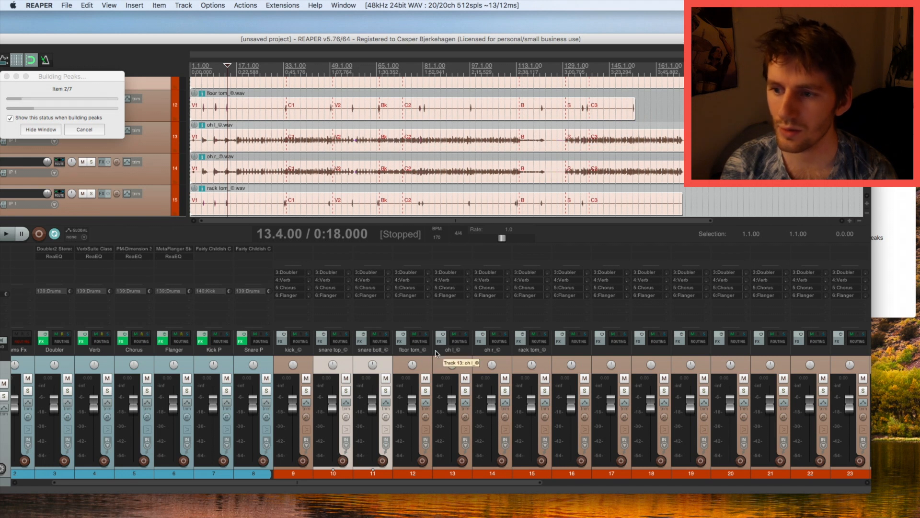
{"action": "left_click_drag", "start_coordinate": [527, 353], "coordinate": [431, 357]}
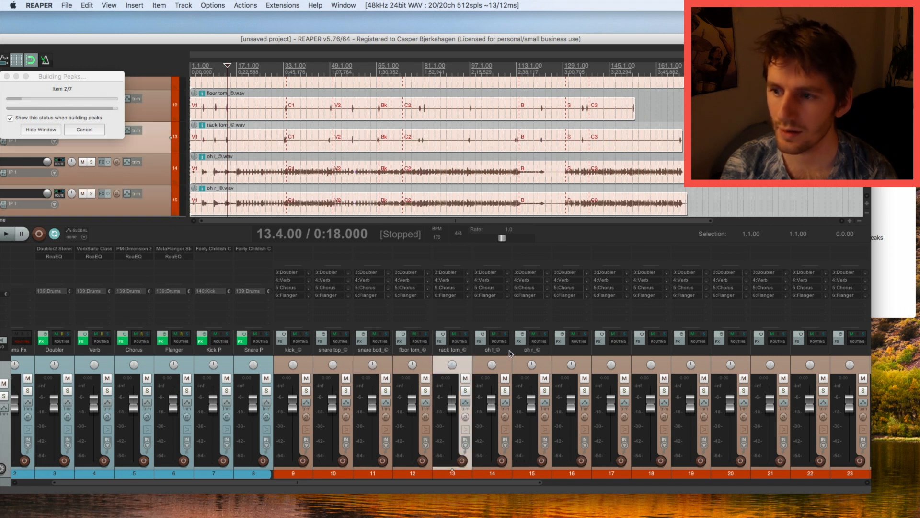
{"action": "left_click_drag", "start_coordinate": [536, 483], "coordinate": [586, 487]}
{"action": "left_click_drag", "start_coordinate": [489, 359], "coordinate": [205, 366]}
{"action": "left_click_drag", "start_coordinate": [536, 358], "coordinate": [279, 361]}
Rename blank track 9 to 'Kick' and track 11 to 'snare'.
{"action": "double_click", "coordinate": [215, 352]}
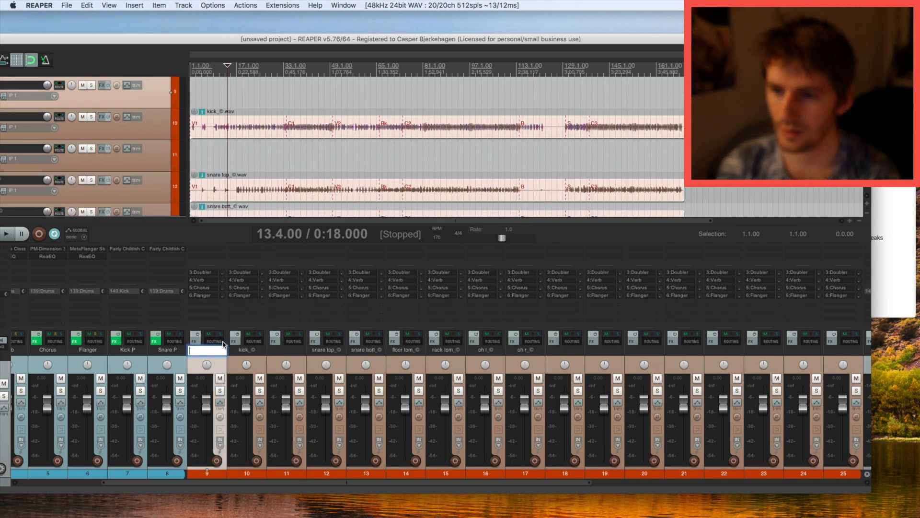
{"action": "type", "text": "Kick"}
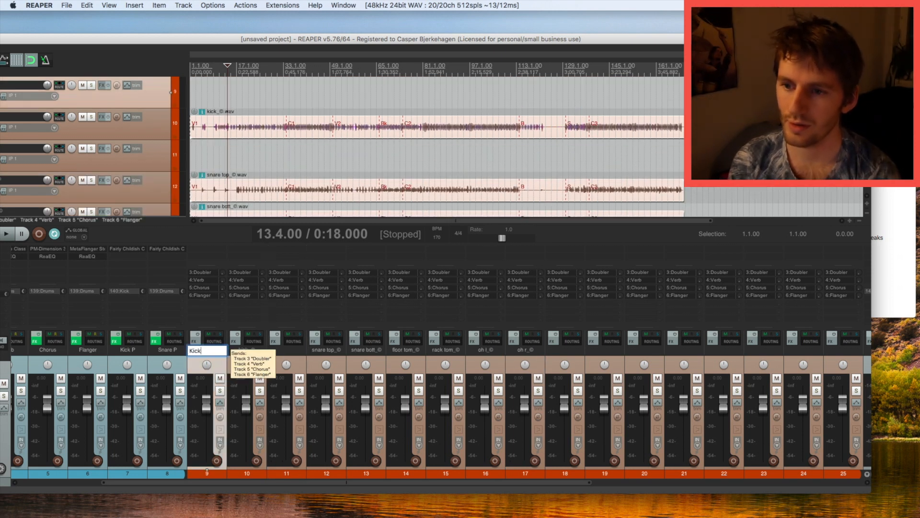
{"action": "left_click", "coordinate": [287, 357]}
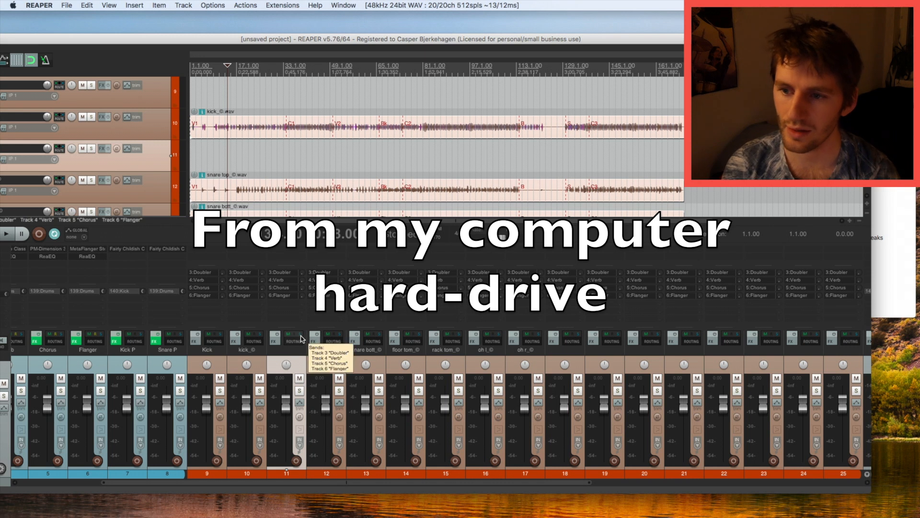
{"action": "key", "text": "F2"}
{"action": "type", "text": "snare"}
{"action": "key", "text": "Return"}
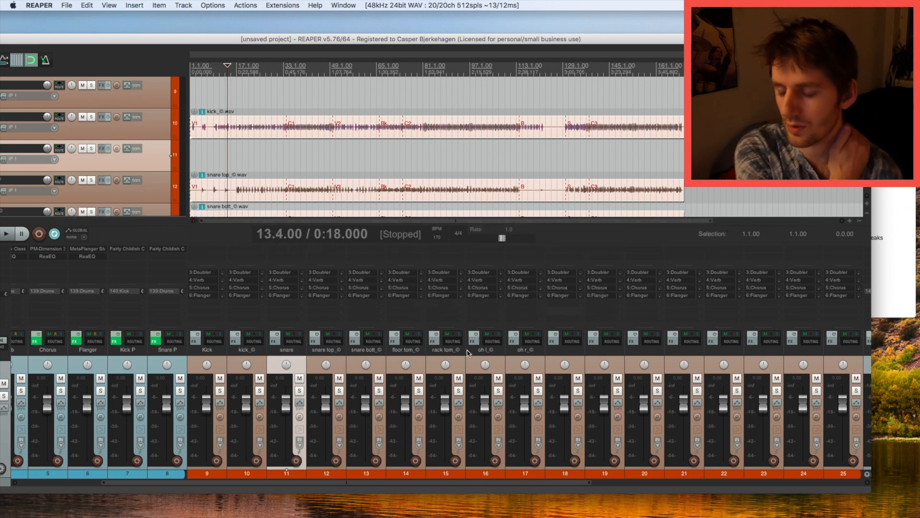
Make Kick and snare folders holding their mics and collapse both in the mixer.
{"action": "left_click", "coordinate": [218, 360]}
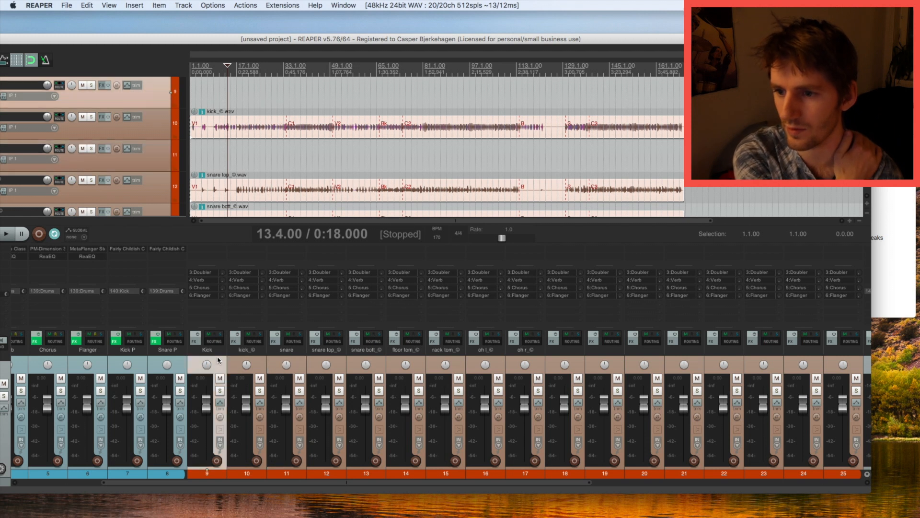
{"action": "left_click", "coordinate": [178, 101]}
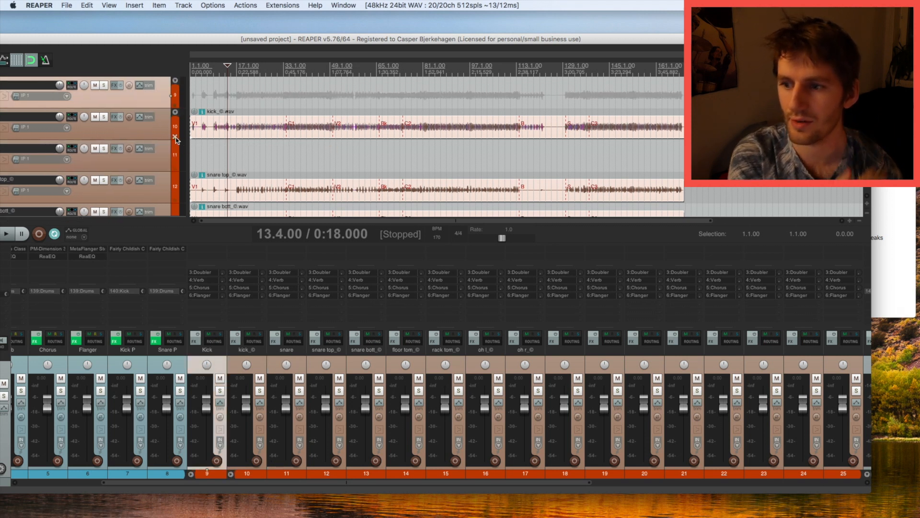
{"action": "left_click", "coordinate": [176, 165]}
{"action": "scroll", "coordinate": [175, 178], "scroll_direction": "down", "scroll_amount": 2}
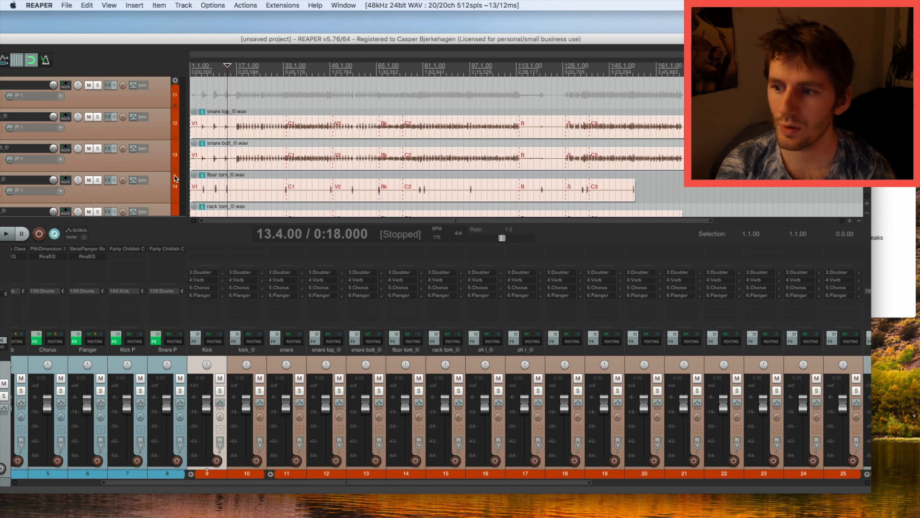
{"action": "left_click", "coordinate": [175, 168]}
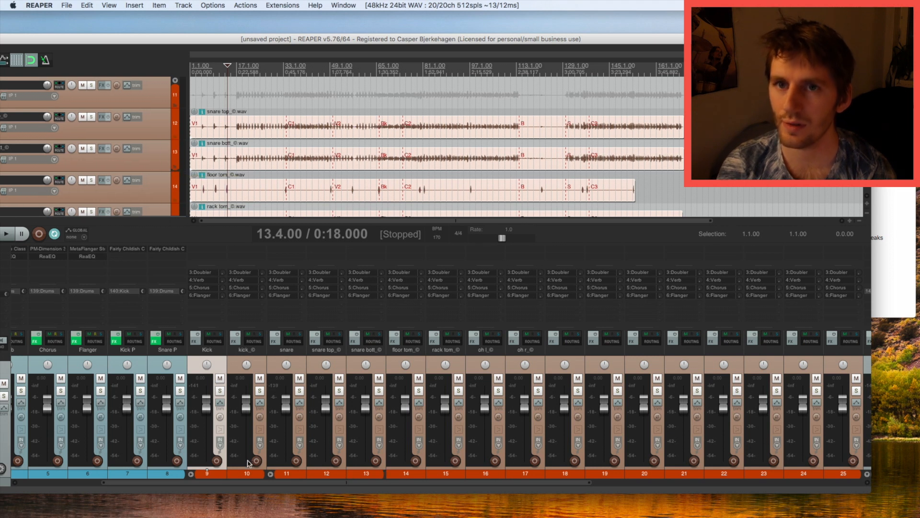
{"action": "left_click", "coordinate": [192, 474]}
{"action": "left_click", "coordinate": [231, 475]}
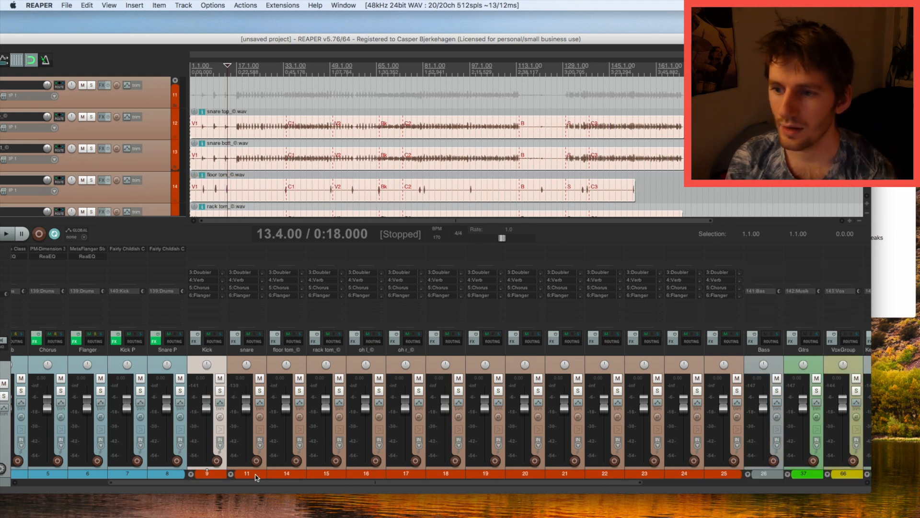
Delete the six leftover empty tracks 20–25.
{"action": "left_click", "coordinate": [517, 356]}
{"action": "left_click", "coordinate": [727, 357], "text": "shift"}
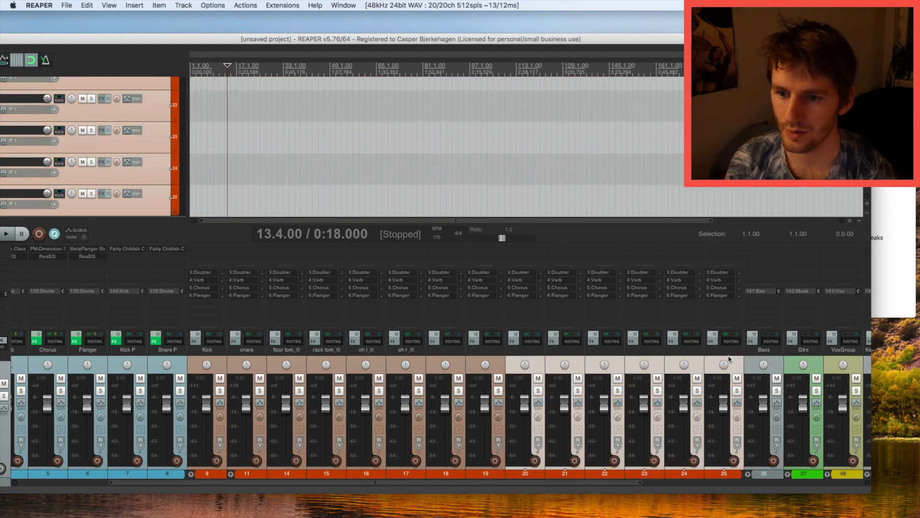
{"action": "key", "text": "Delete"}
{"action": "key", "text": "Return"}
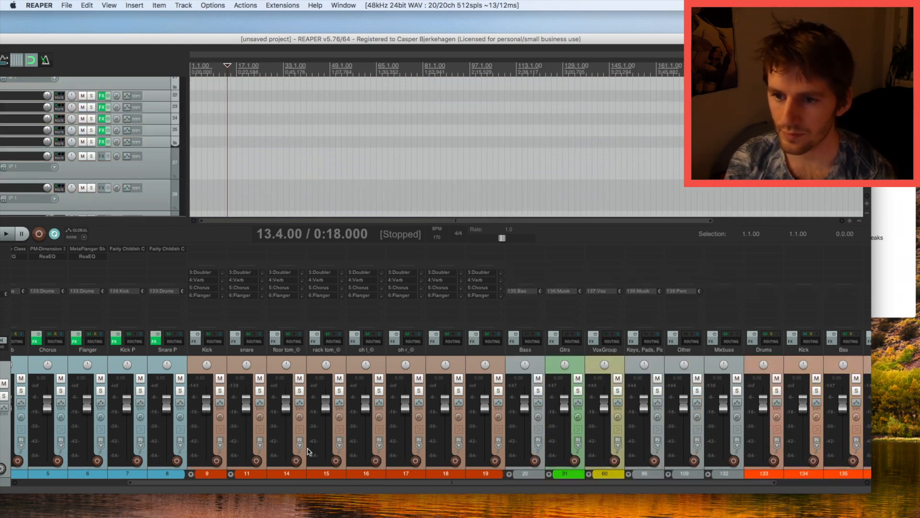
Collapse the Drums Fx and Drums folders in the mixer and select the Bass track.
{"action": "left_click_drag", "start_coordinate": [262, 483], "coordinate": [141, 483]}
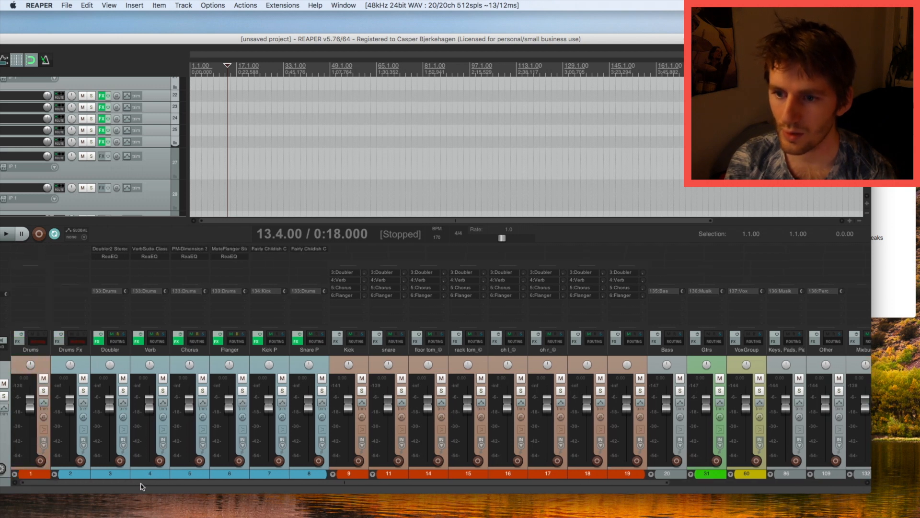
{"action": "left_click", "coordinate": [54, 475]}
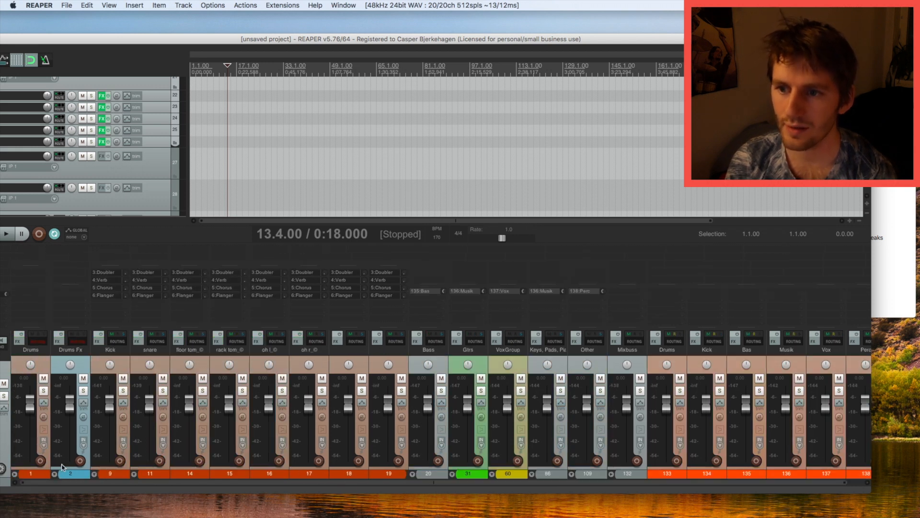
{"action": "left_click", "coordinate": [55, 475]}
{"action": "left_click", "coordinate": [54, 475]}
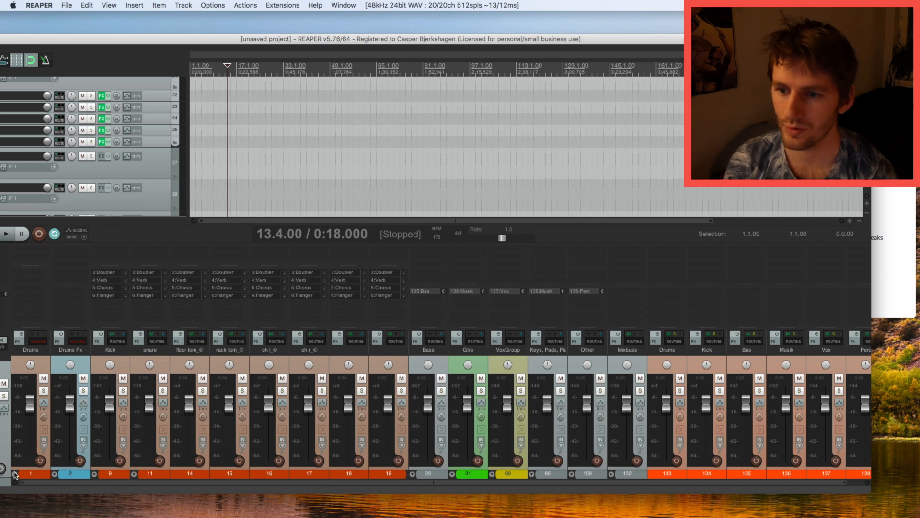
{"action": "left_click", "coordinate": [15, 474]}
{"action": "left_click", "coordinate": [83, 362]}
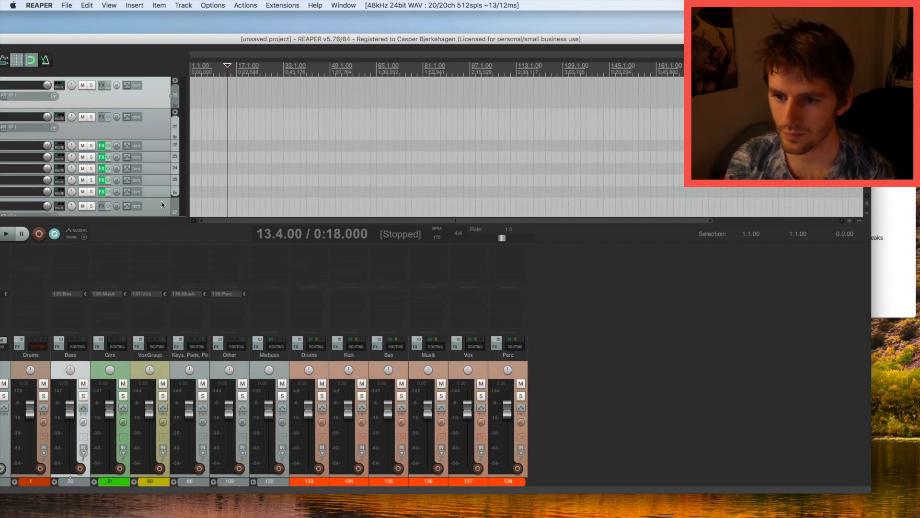
Drop bass_©.wav from Finder onto track 27 in the Bass folder.
{"action": "left_click_drag", "start_coordinate": [255, 44], "coordinate": [299, 45]}
{"action": "scroll", "coordinate": [206, 151], "scroll_direction": "down", "scroll_amount": 3}
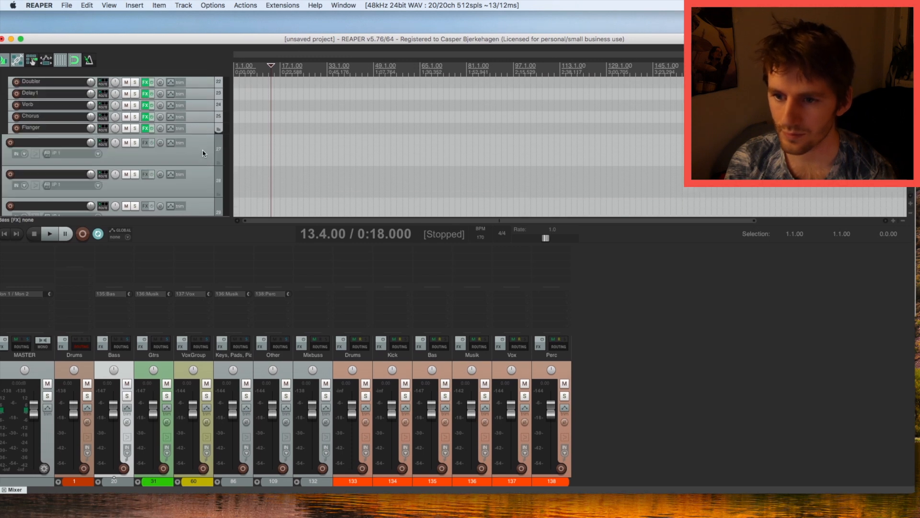
{"action": "left_click", "coordinate": [205, 150]}
{"action": "left_click_drag", "start_coordinate": [334, 41], "coordinate": [311, 41]}
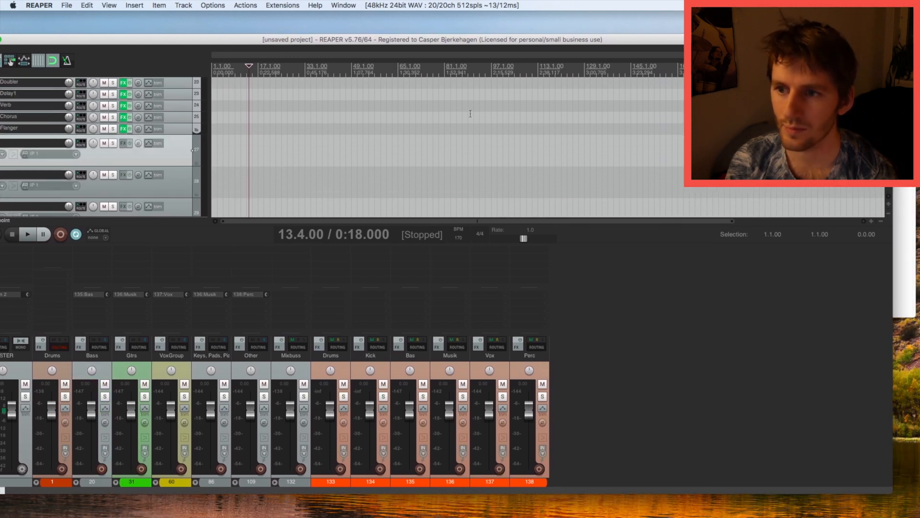
{"action": "left_click", "coordinate": [899, 207]}
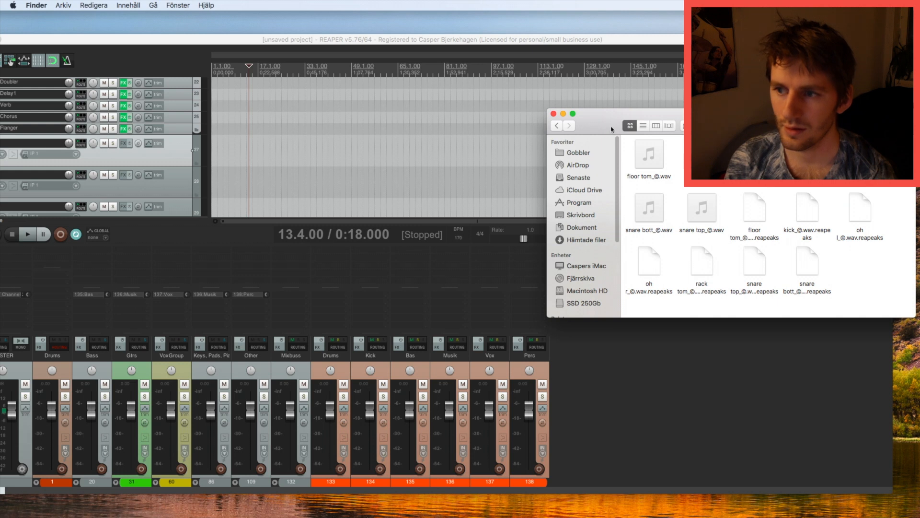
{"action": "left_click", "coordinate": [557, 126]}
{"action": "left_click_drag", "start_coordinate": [649, 156], "coordinate": [219, 153]}
{"action": "left_click", "coordinate": [236, 153]}
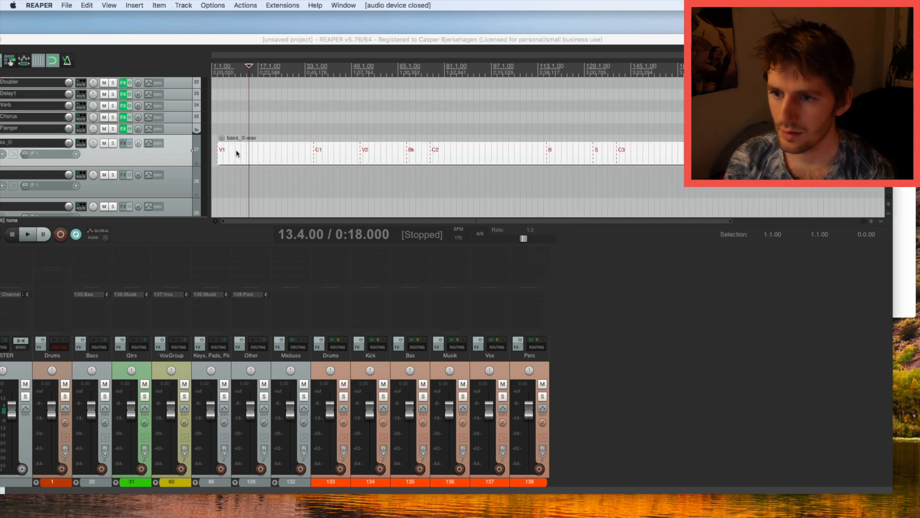
Delete the three empty tracks after the bass stem.
{"action": "left_click", "coordinate": [186, 186]}
{"action": "scroll", "coordinate": [186, 184], "scroll_direction": "down", "scroll_amount": 5}
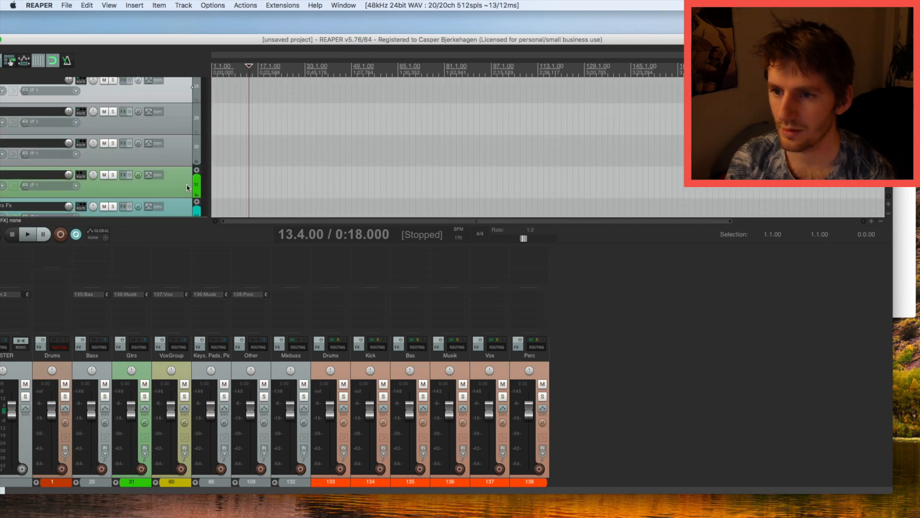
{"action": "scroll", "coordinate": [186, 165], "scroll_direction": "up", "scroll_amount": 3}
{"action": "scroll", "coordinate": [178, 180], "scroll_direction": "down", "scroll_amount": 2}
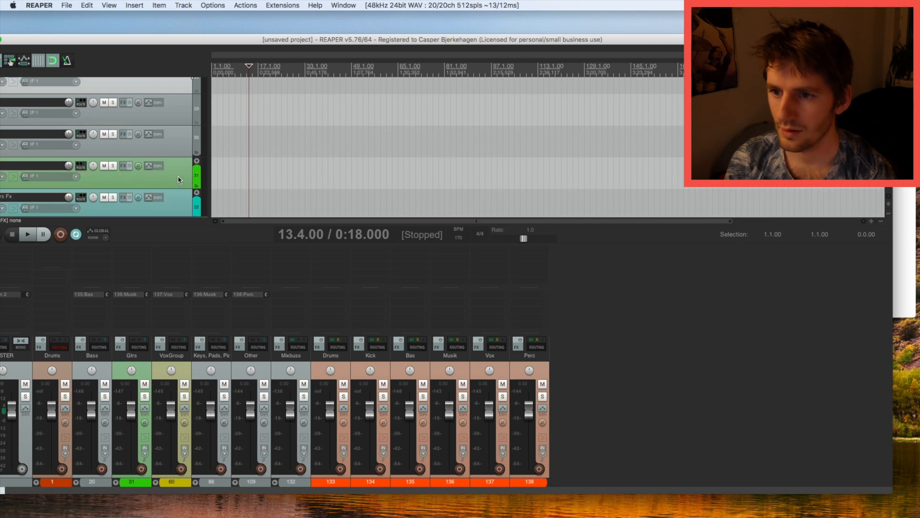
{"action": "left_click", "coordinate": [185, 138], "text": "shift"}
{"action": "key", "text": "Delete"}
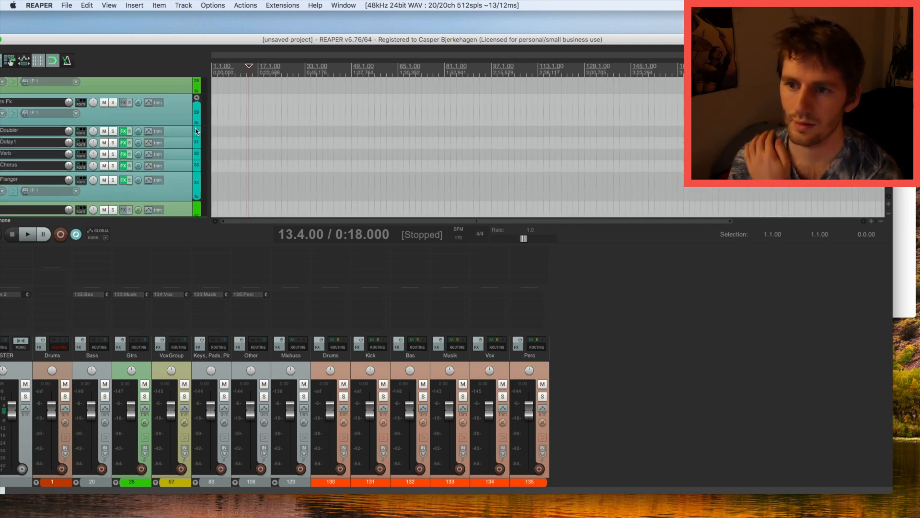
{"action": "scroll", "coordinate": [195, 148], "scroll_direction": "up", "scroll_amount": 1}
Expand the Gtrs folder in the mixer and select track 35 for the guitar stems.
{"action": "left_click", "coordinate": [76, 482]}
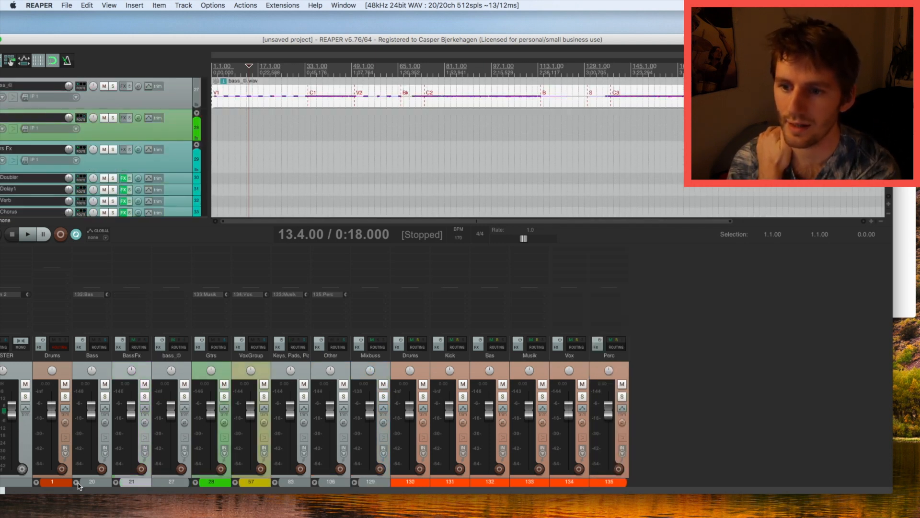
{"action": "left_click", "coordinate": [76, 482]}
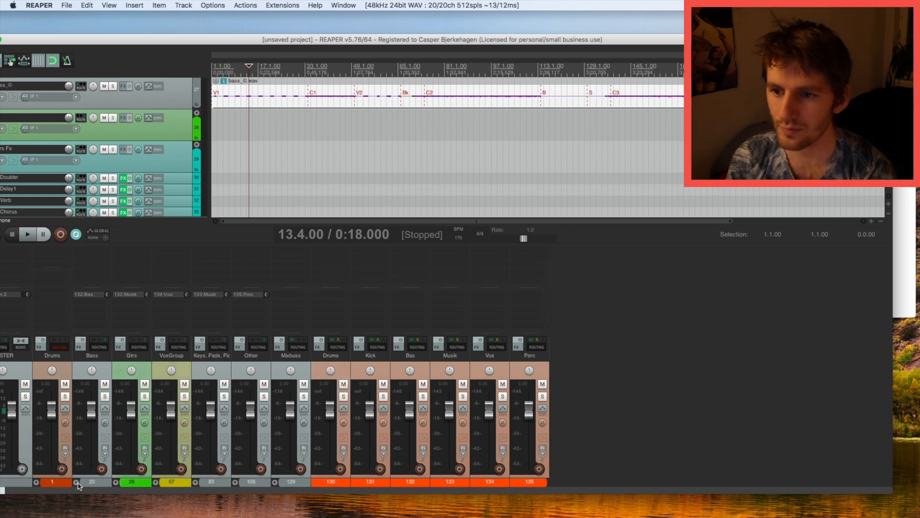
{"action": "left_click", "coordinate": [115, 482]}
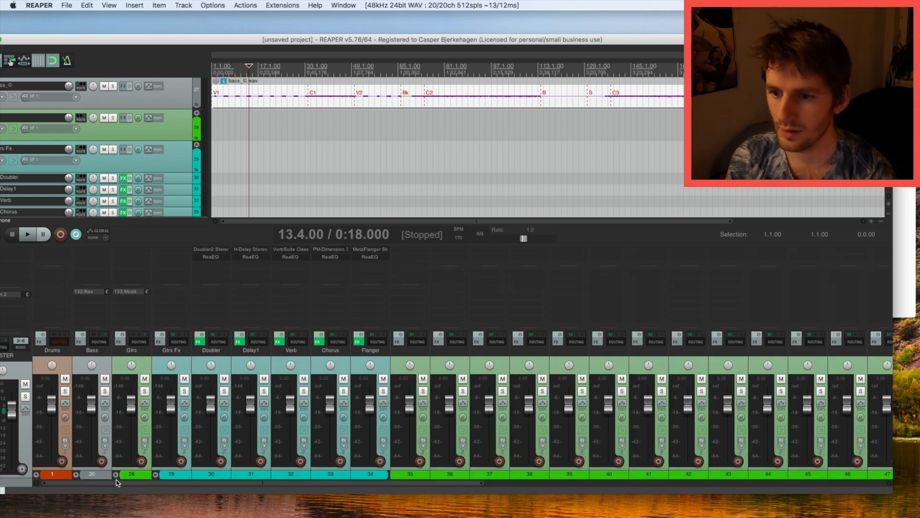
{"action": "left_click", "coordinate": [422, 356]}
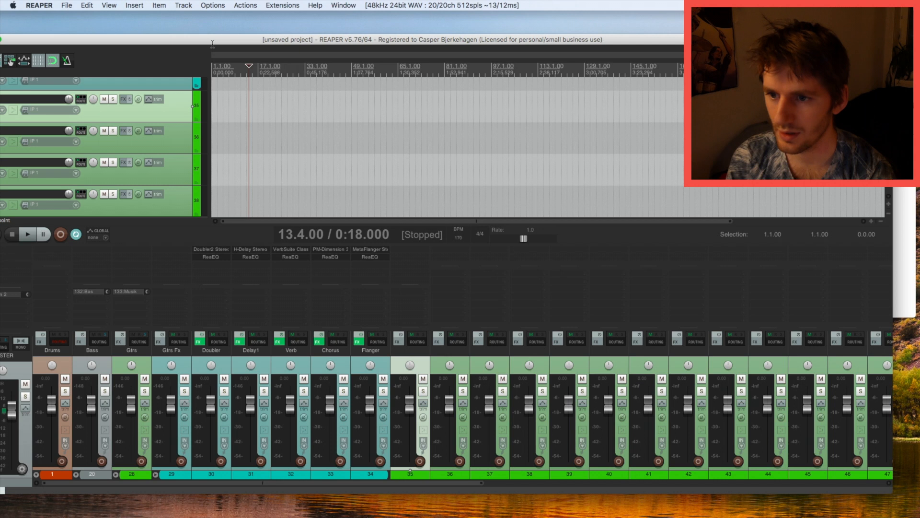
{"action": "left_click", "coordinate": [904, 166]}
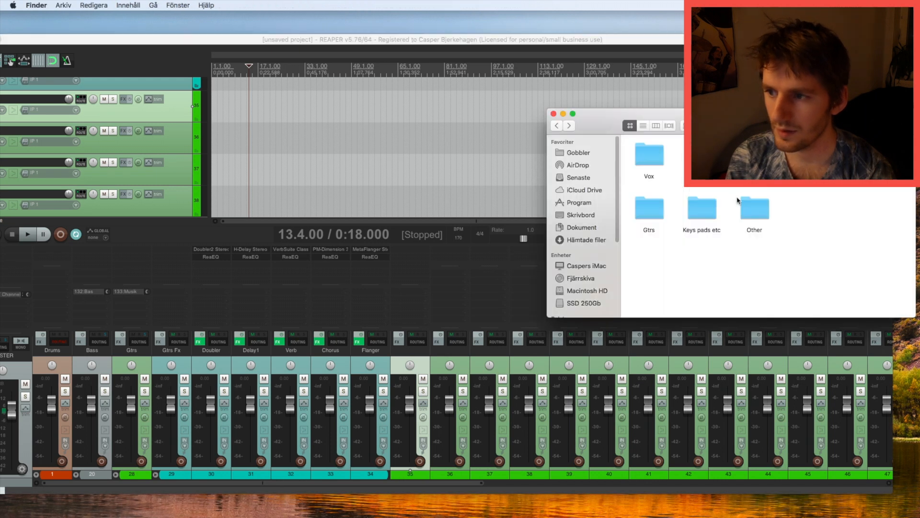
Import the guitar stems (gtr 1, gtr 2, gtr lead 1–3) as separate tracks at track 35.
{"action": "double_click", "coordinate": [663, 204]}
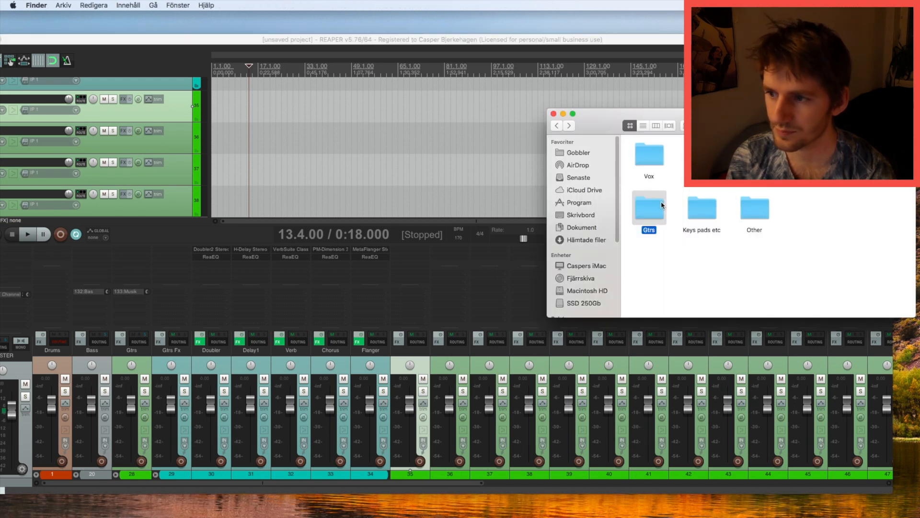
{"action": "left_click_drag", "start_coordinate": [639, 208], "coordinate": [856, 145]}
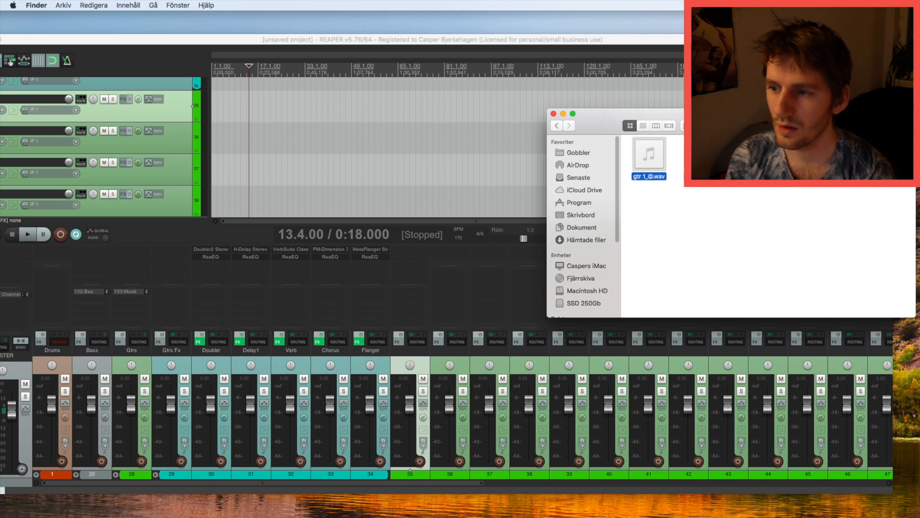
{"action": "left_click_drag", "start_coordinate": [654, 155], "coordinate": [213, 99]}
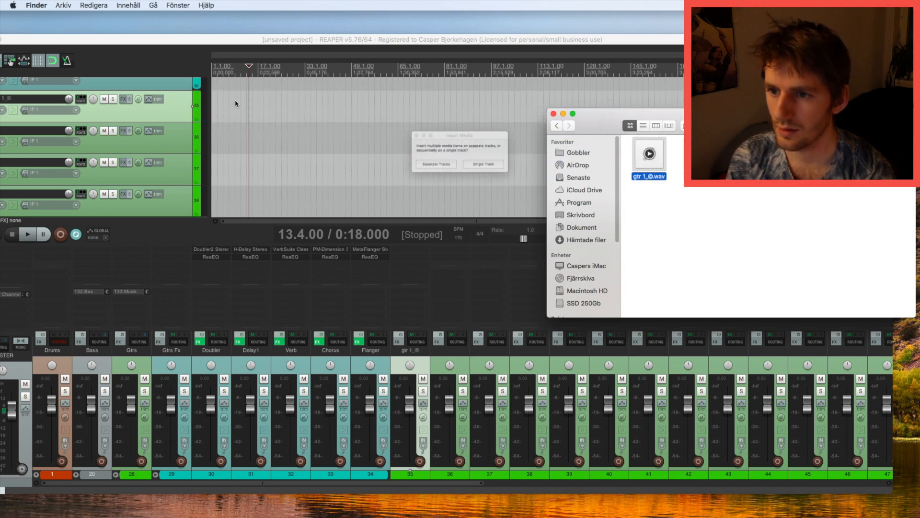
{"action": "left_click", "coordinate": [407, 168]}
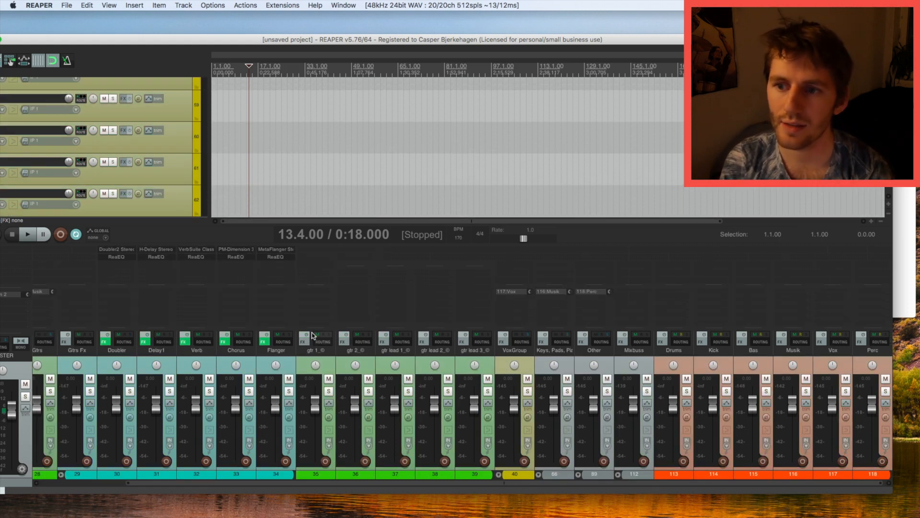
Collapse Gtrs Fx and Gtrs in the mixer, expand VoxGroup, and select track 48.
{"action": "left_click", "coordinate": [60, 474]}
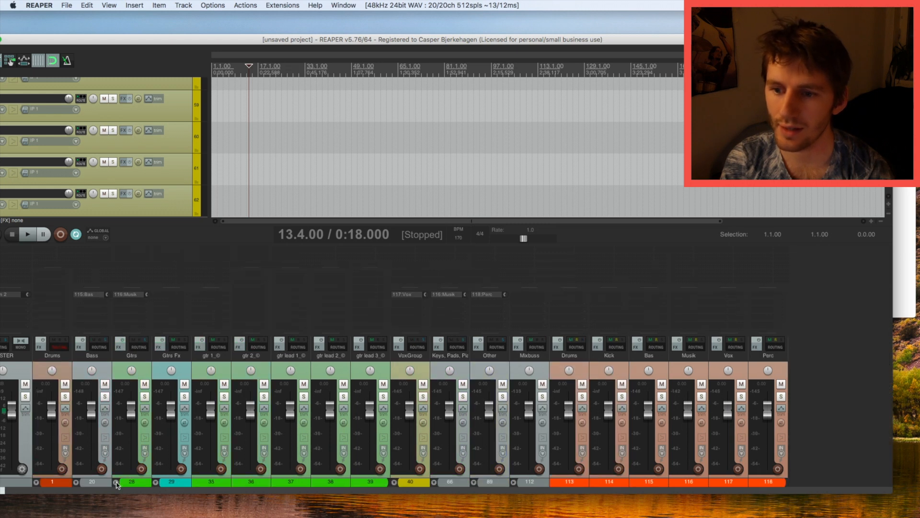
{"action": "left_click", "coordinate": [116, 483]}
{"action": "left_click", "coordinate": [177, 379]}
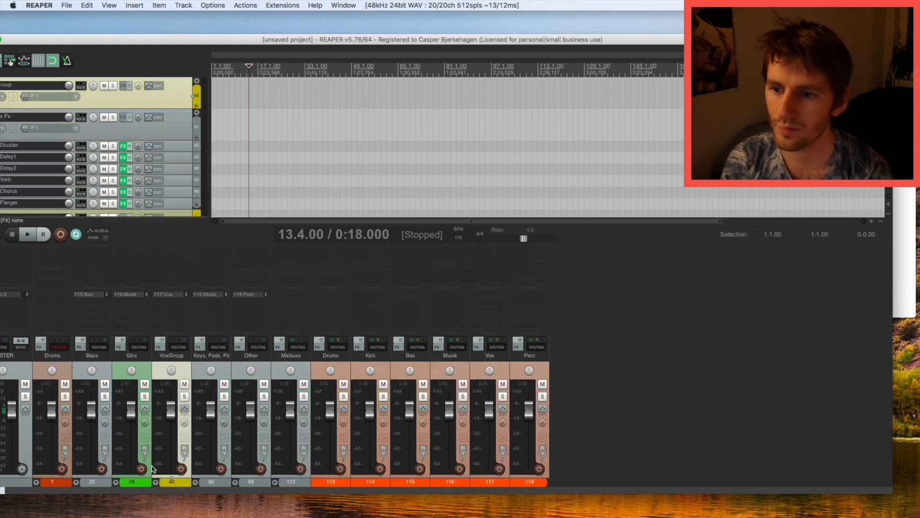
{"action": "left_click", "coordinate": [156, 482]}
{"action": "left_click", "coordinate": [260, 358]}
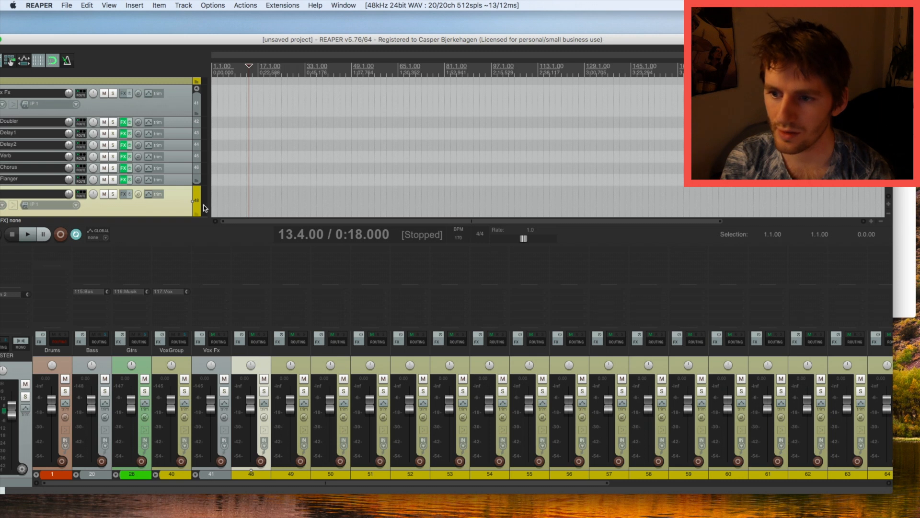
{"action": "scroll", "coordinate": [203, 207], "scroll_direction": "down", "scroll_amount": 3}
Import the Vox folder's stems, including wow 4, as separate tracks at track 48.
{"action": "key", "text": "super+Tab"}
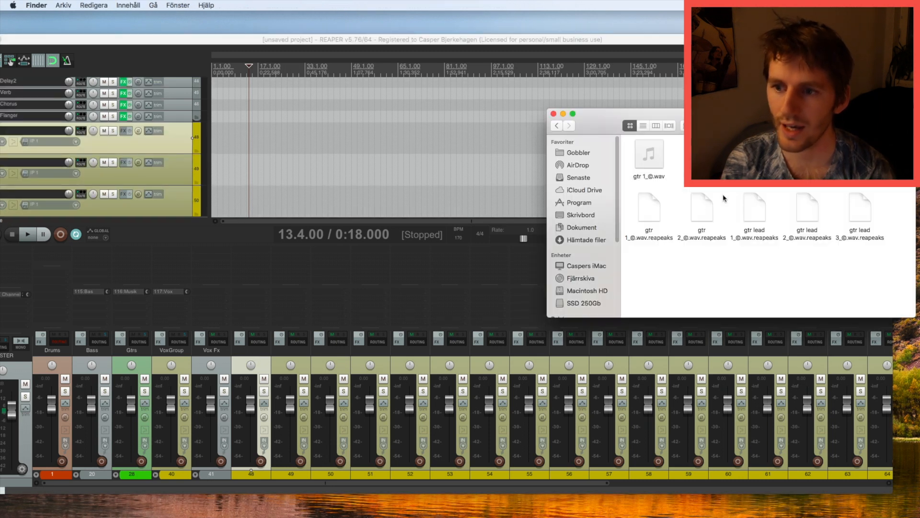
{"action": "left_click", "coordinate": [559, 126]}
{"action": "left_click", "coordinate": [656, 163]}
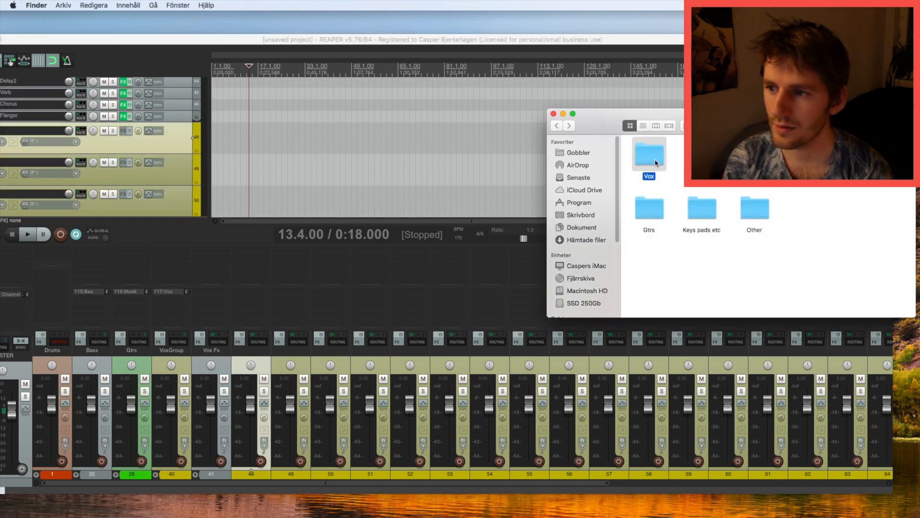
{"action": "double_click", "coordinate": [656, 163]}
{"action": "left_click_drag", "start_coordinate": [838, 278], "coordinate": [257, 139]}
{"action": "left_click", "coordinate": [866, 208], "text": "super"}
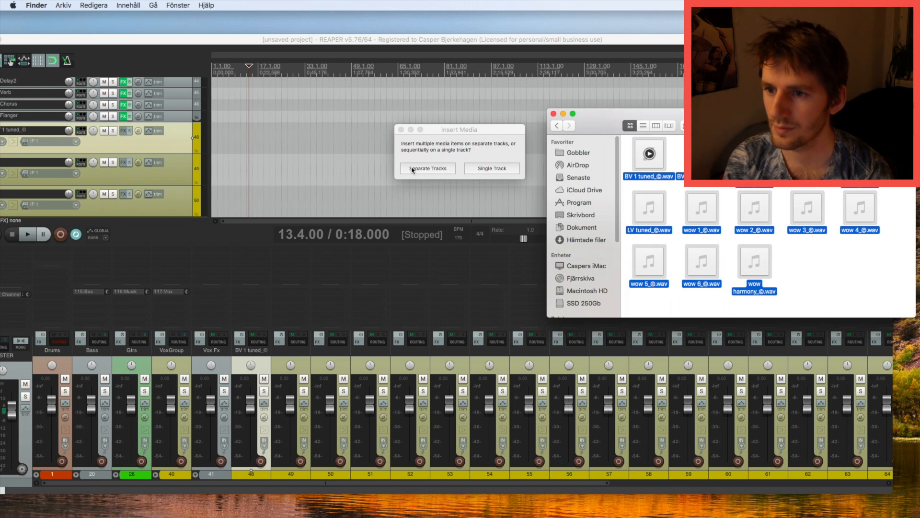
{"action": "left_click", "coordinate": [412, 169]}
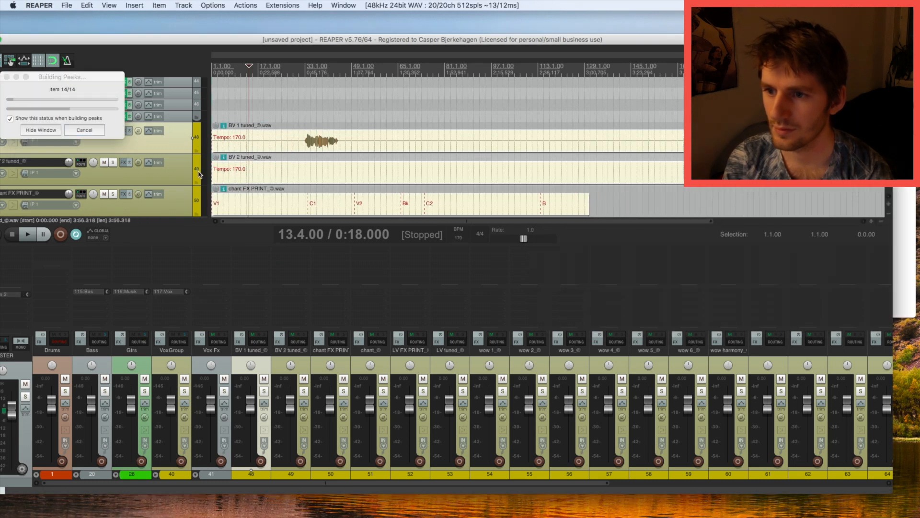
Delete the leftover empty tracks 63–65.
{"action": "left_click_drag", "start_coordinate": [328, 485], "coordinate": [426, 488]}
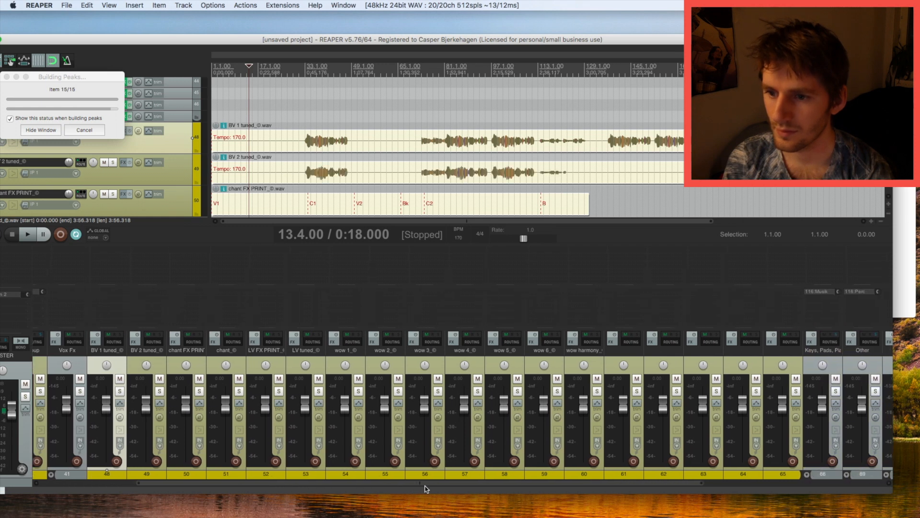
{"action": "left_click", "coordinate": [702, 350]}
{"action": "left_click", "coordinate": [777, 353], "text": "shift"}
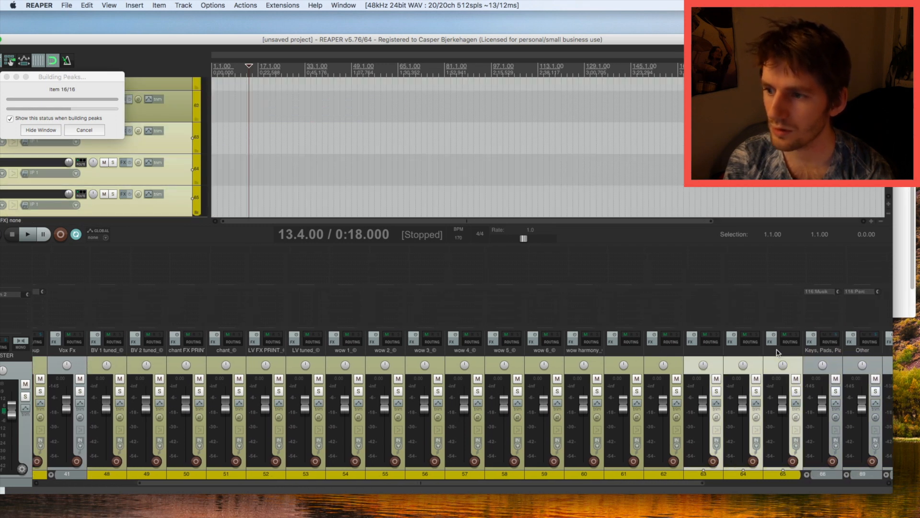
{"action": "key", "text": "Delete"}
Collapse VoxGroup, expand Keys in the mixer, and select track 71.
{"action": "left_click_drag", "start_coordinate": [606, 485], "coordinate": [209, 483]}
{"action": "left_click", "coordinate": [155, 475]}
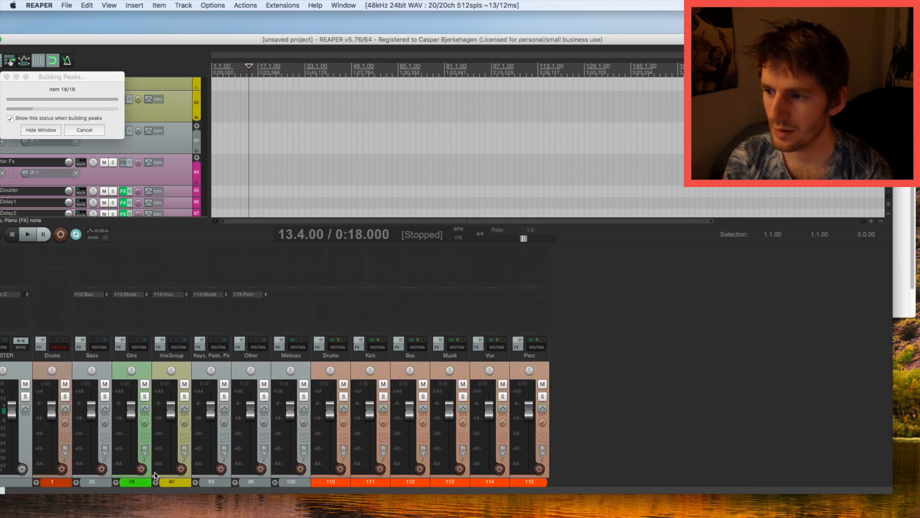
{"action": "left_click", "coordinate": [195, 482]}
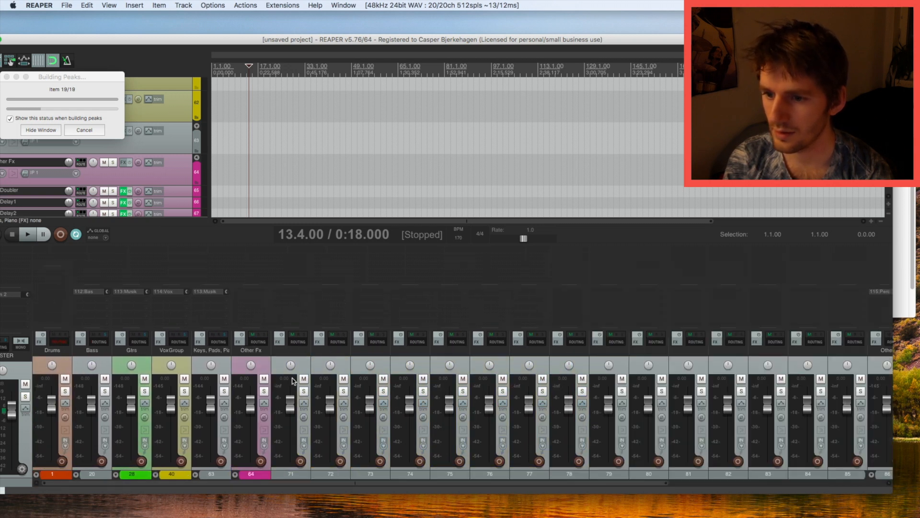
{"action": "left_click", "coordinate": [297, 355]}
{"action": "scroll", "coordinate": [206, 172], "scroll_direction": "down", "scroll_amount": 3}
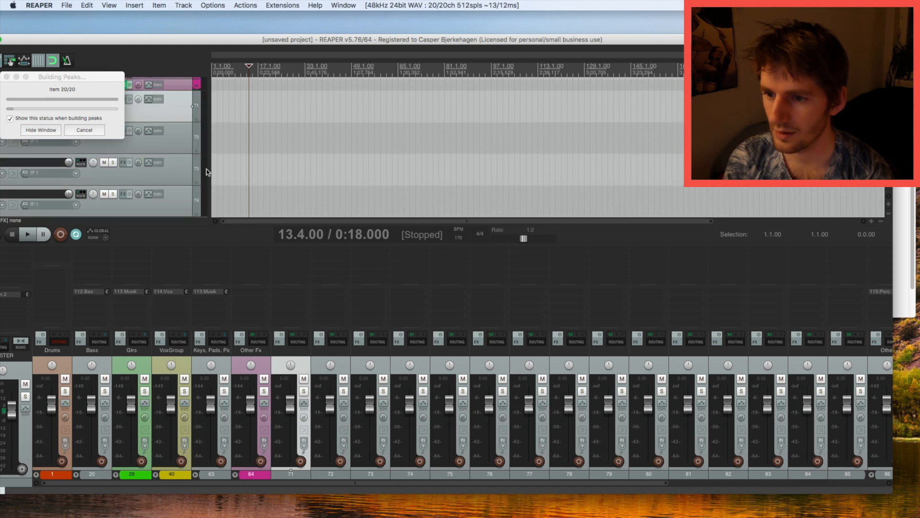
{"action": "left_click", "coordinate": [904, 172]}
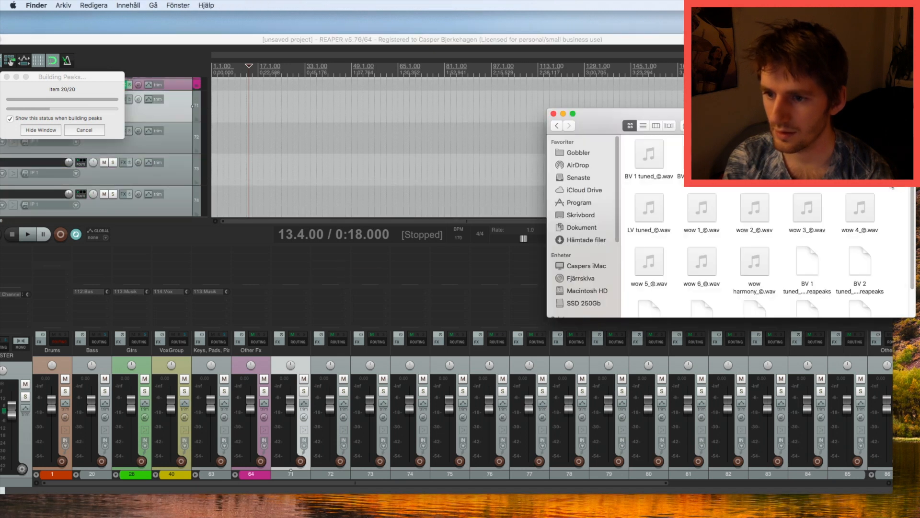
Import both wav files from the Other folder as separate tracks.
{"action": "left_click", "coordinate": [557, 126]}
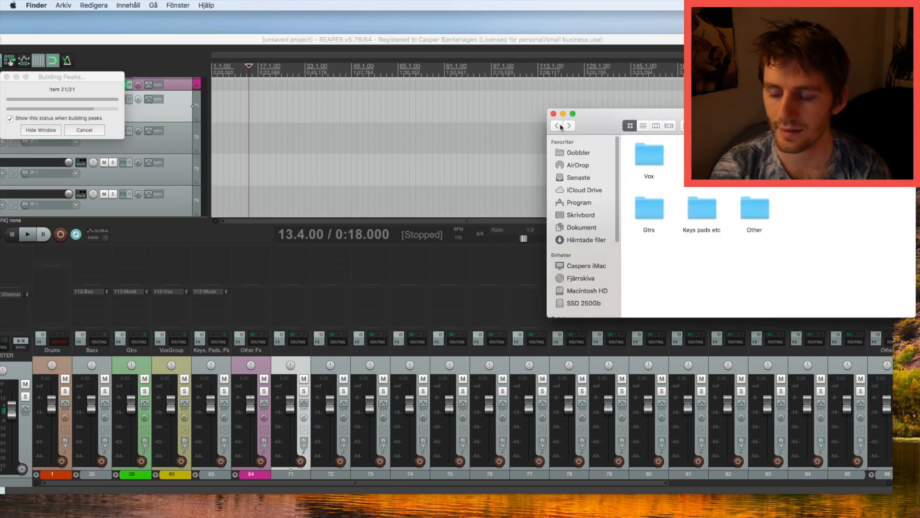
{"action": "left_click", "coordinate": [755, 215]}
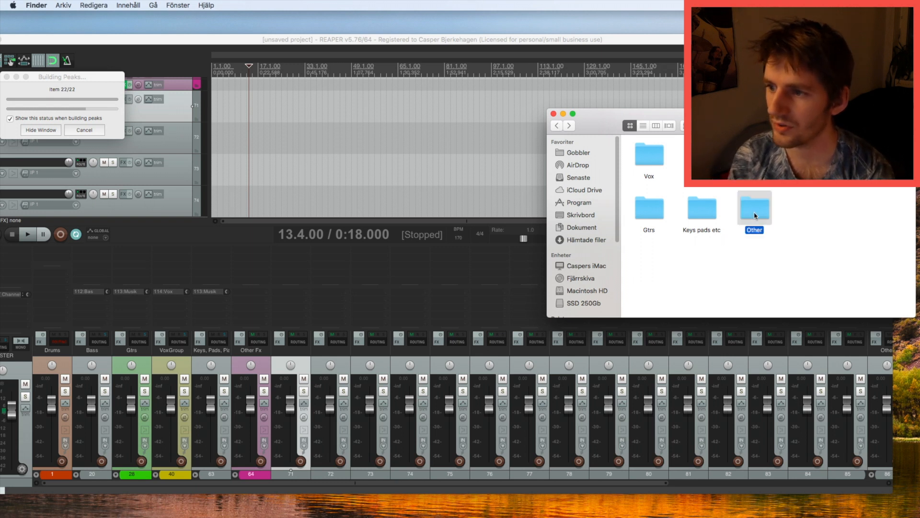
{"action": "double_click", "coordinate": [755, 215]}
{"action": "key", "text": "super+a"}
{"action": "left_click_drag", "start_coordinate": [649, 153], "coordinate": [265, 113]}
{"action": "left_click", "coordinate": [423, 170]}
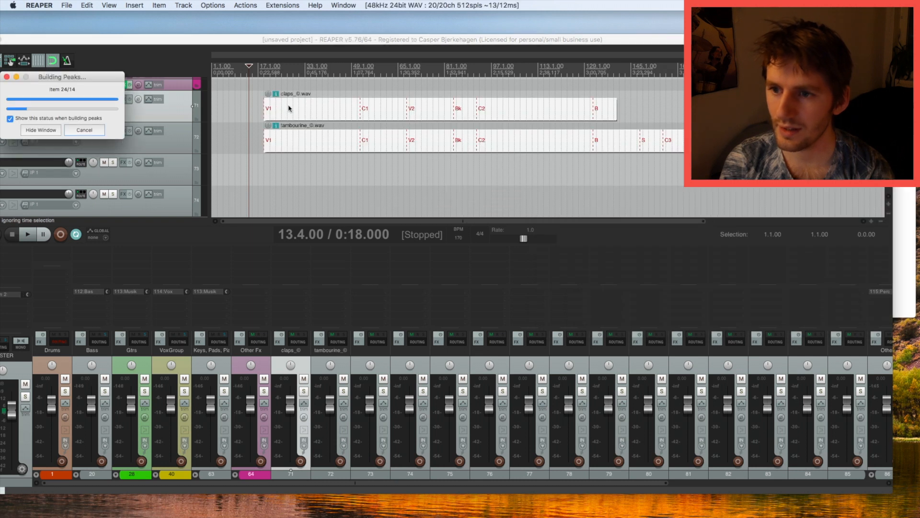
Delete the empty tracks 73–85 after tambourine.
{"action": "left_click", "coordinate": [185, 163]}
{"action": "scroll", "coordinate": [190, 175], "scroll_direction": "down", "scroll_amount": 5}
{"action": "scroll", "coordinate": [190, 175], "scroll_direction": "down", "scroll_amount": 5}
{"action": "left_click", "coordinate": [190, 125], "text": "shift"}
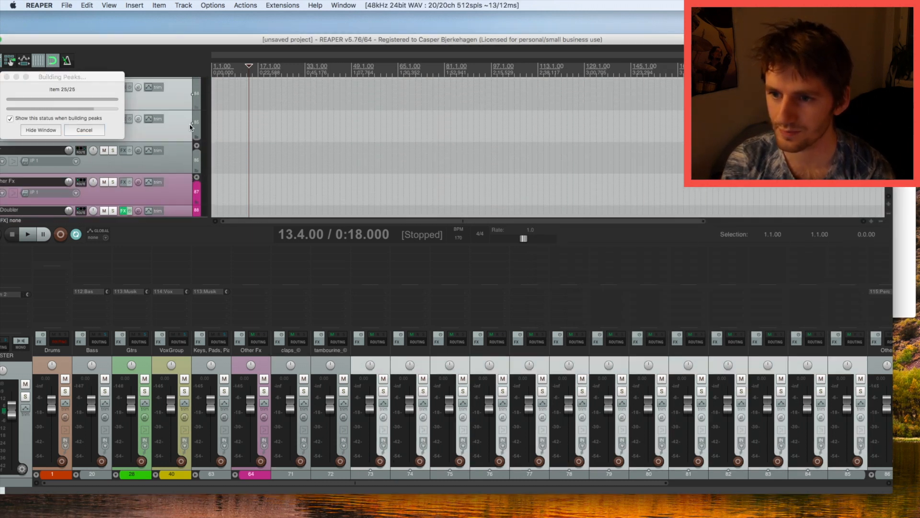
{"action": "key", "text": "Delete"}
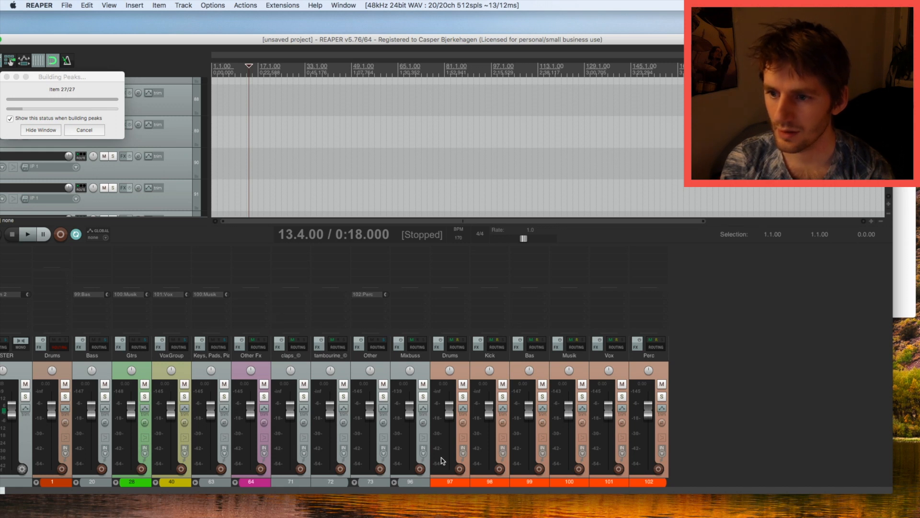
Expand the Other folder in the mixer and select the claps and tambourine tracks.
{"action": "left_click", "coordinate": [355, 482]}
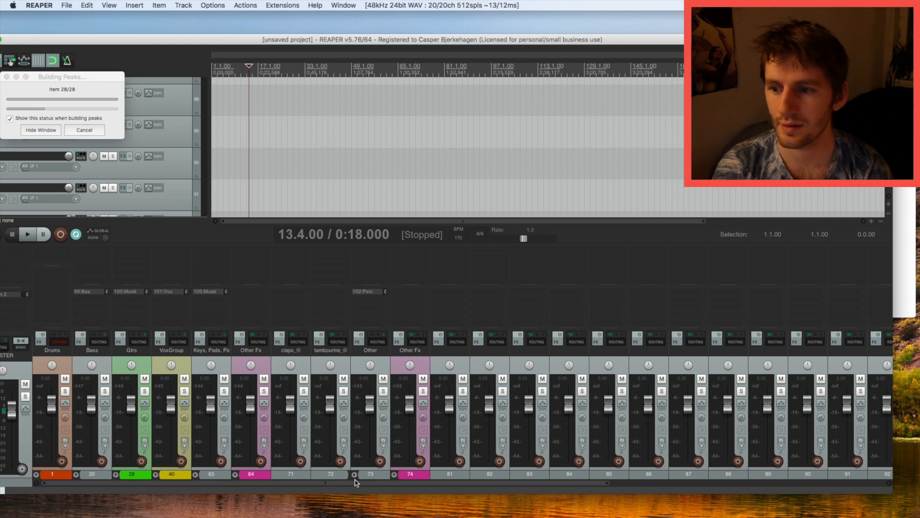
{"action": "left_click", "coordinate": [410, 472]}
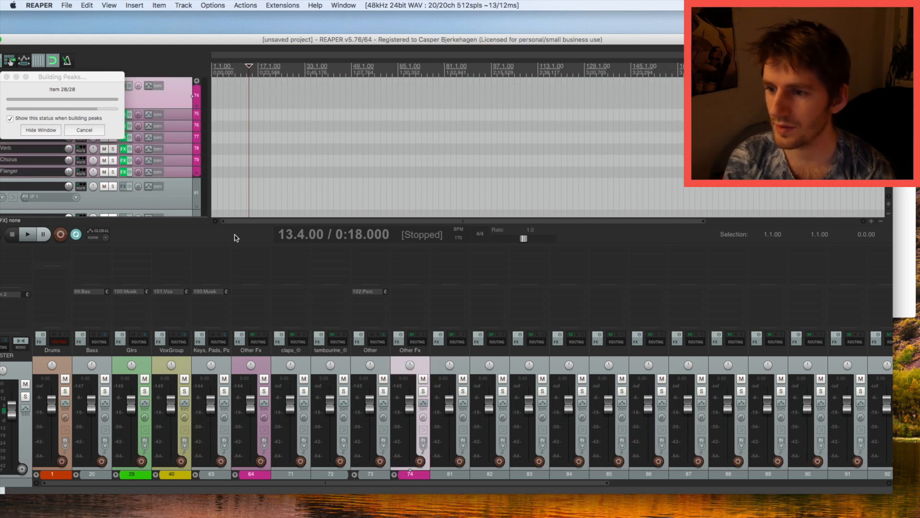
{"action": "scroll", "coordinate": [198, 203], "scroll_direction": "down", "scroll_amount": 6}
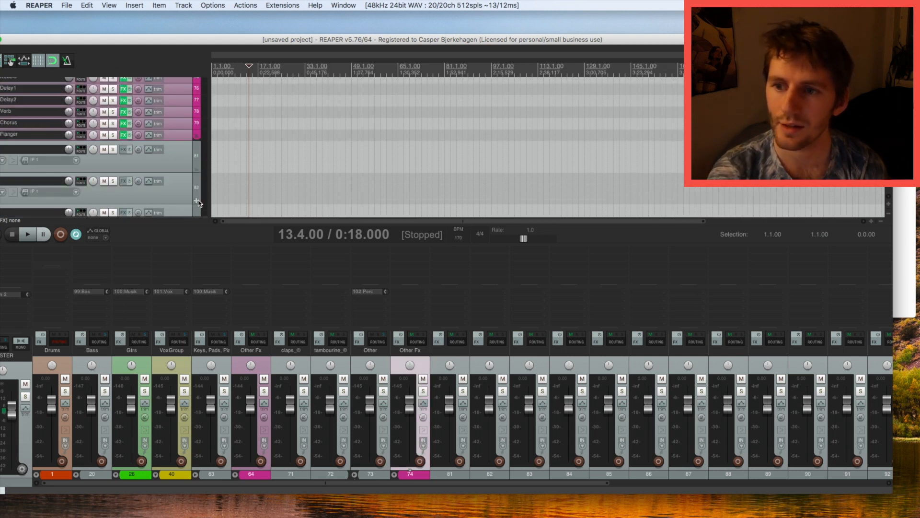
{"action": "scroll", "coordinate": [198, 203], "scroll_direction": "down", "scroll_amount": 5}
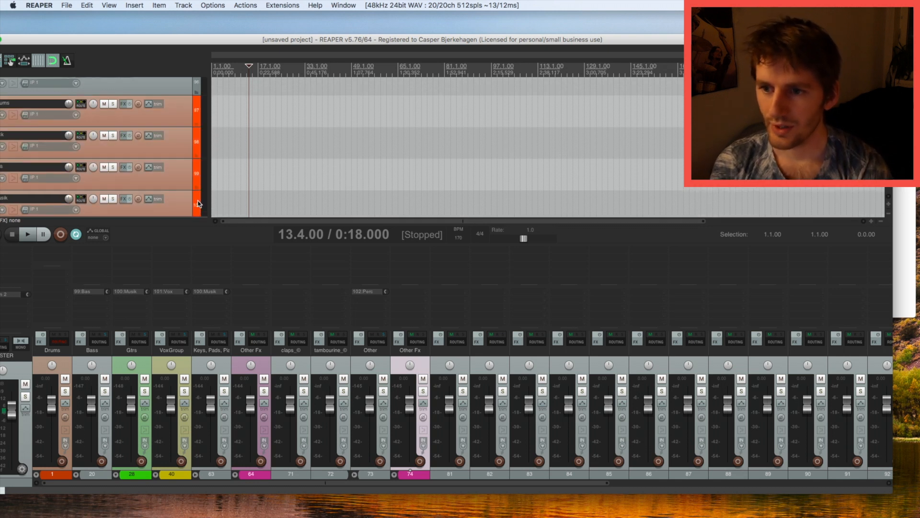
{"action": "scroll", "coordinate": [199, 202], "scroll_direction": "up", "scroll_amount": 2}
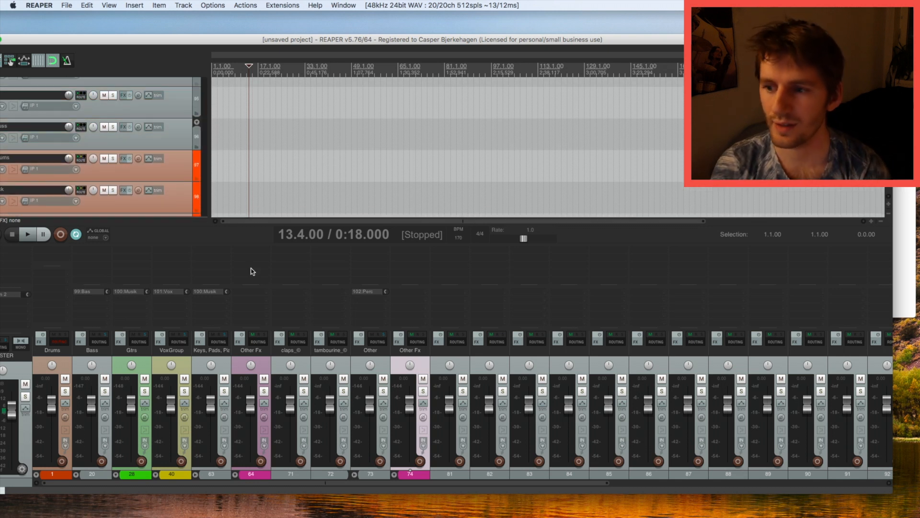
{"action": "left_click", "coordinate": [298, 355]}
{"action": "left_click", "coordinate": [321, 354], "text": "shift"}
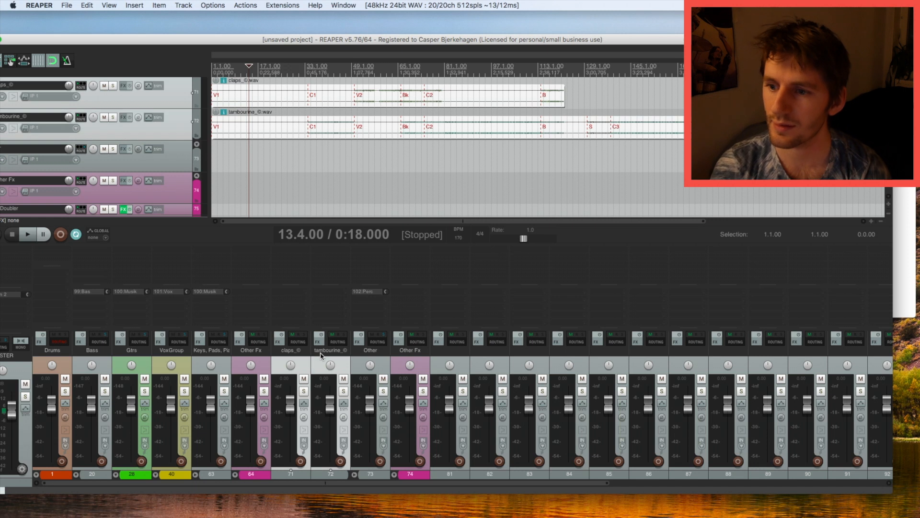
Move claps and tambourine after Other Fx and toggle the Keys folder's child strips.
{"action": "left_click_drag", "start_coordinate": [357, 357], "coordinate": [423, 360]}
{"action": "scroll", "coordinate": [182, 191], "scroll_direction": "down", "scroll_amount": 3}
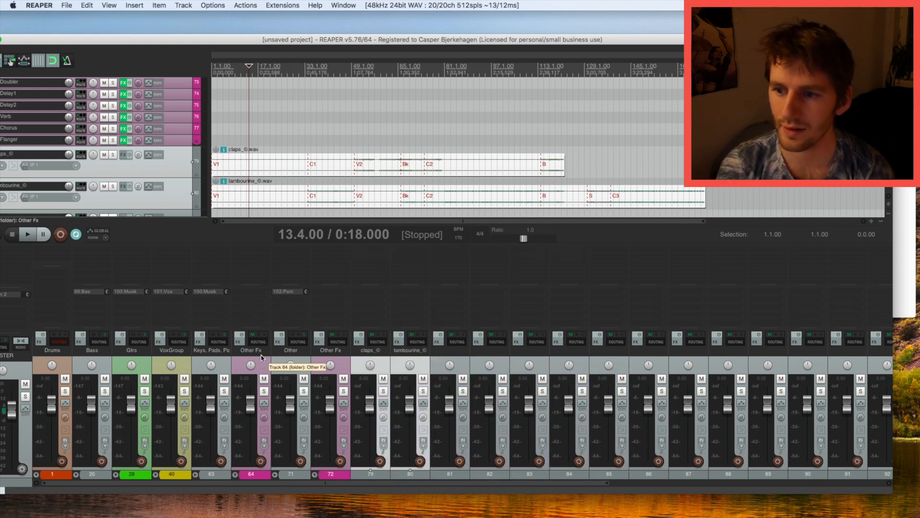
{"action": "left_click", "coordinate": [196, 475]}
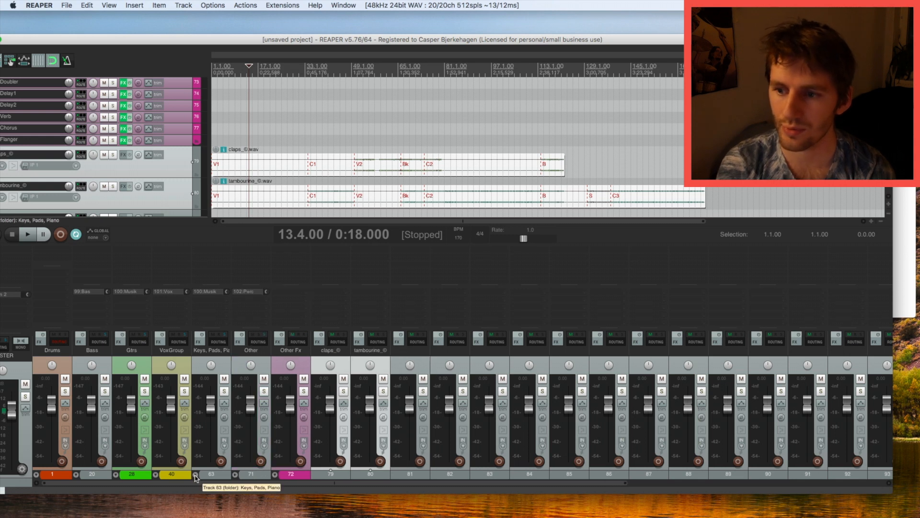
{"action": "left_click", "coordinate": [195, 475]}
{"action": "left_click", "coordinate": [196, 475]}
{"action": "left_click", "coordinate": [195, 475]}
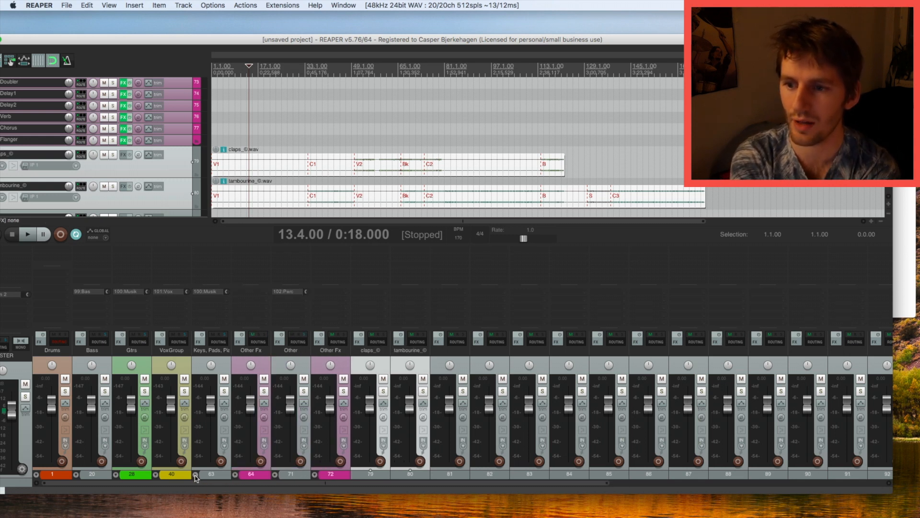
{"action": "left_click", "coordinate": [234, 372]}
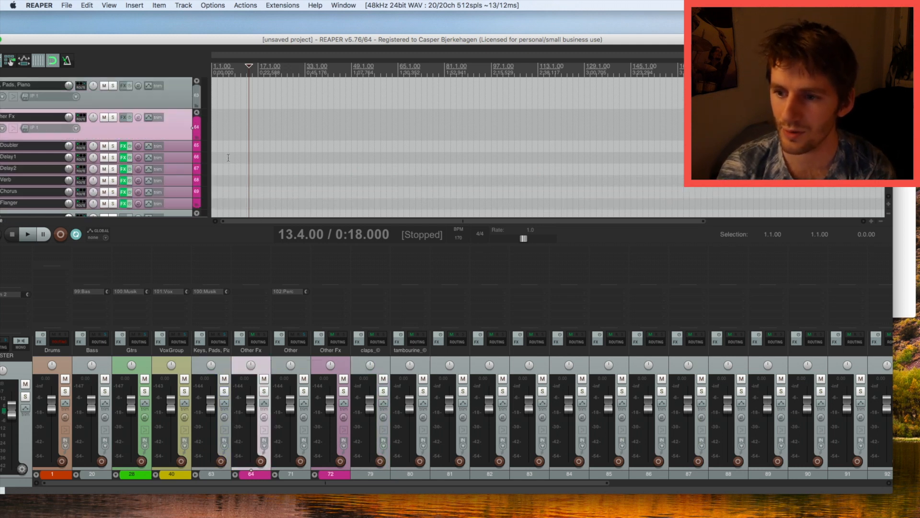
Undo six times back to before the claps and tambourine import.
{"action": "key", "text": "super+z"}
{"action": "key", "text": "super+z"}
{"action": "key", "text": "super+z"}
{"action": "key", "text": "super+z"}
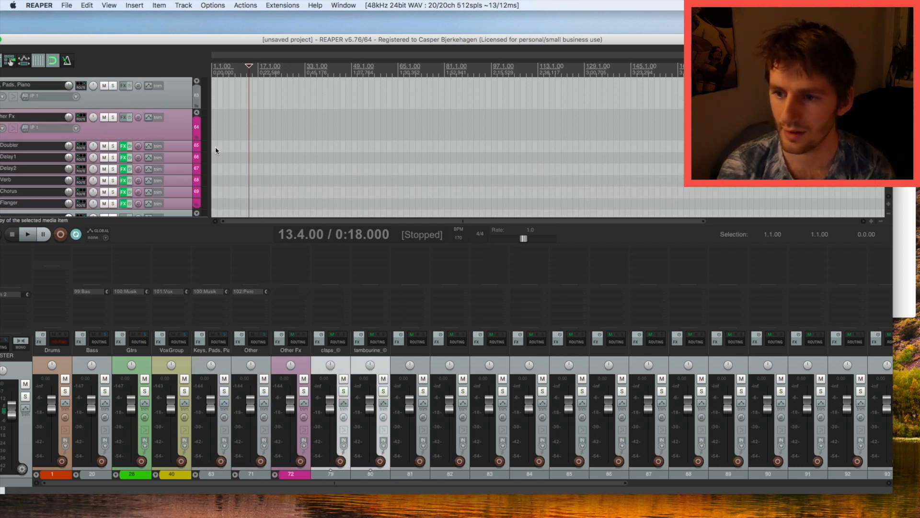
{"action": "key", "text": "super+z"}
{"action": "key", "text": "super+z"}
{"action": "key", "text": "super+z"}
{"action": "key", "text": "super+z"}
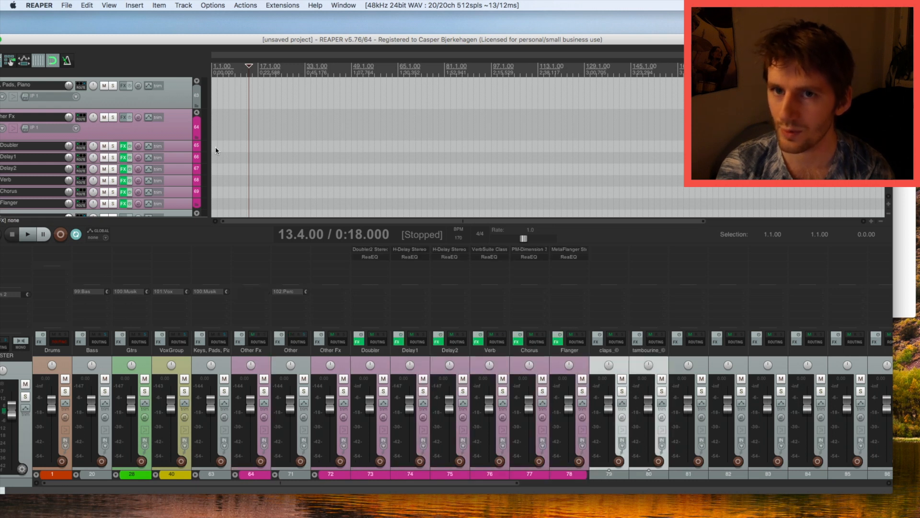
{"action": "key", "text": "super+z"}
{"action": "key", "text": "super+z"}
{"action": "key", "text": "super+z"}
{"action": "key", "text": "super+z"}
{"action": "key", "text": "super+z"}
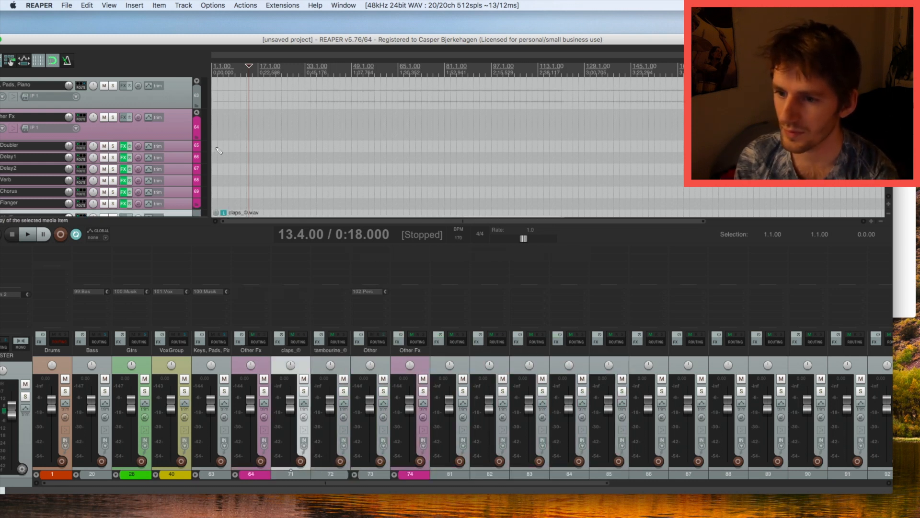
{"action": "key", "text": "super+z"}
{"action": "key", "text": "super+z"}
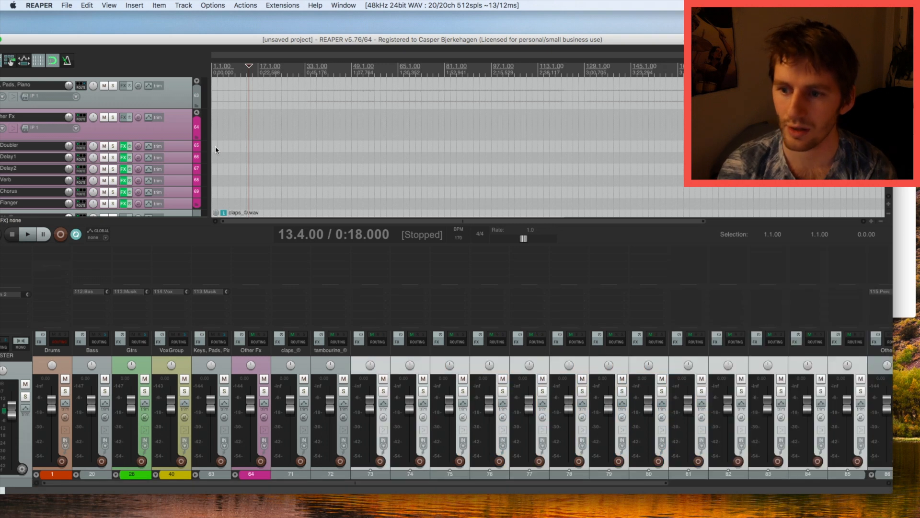
{"action": "key", "text": "super+z"}
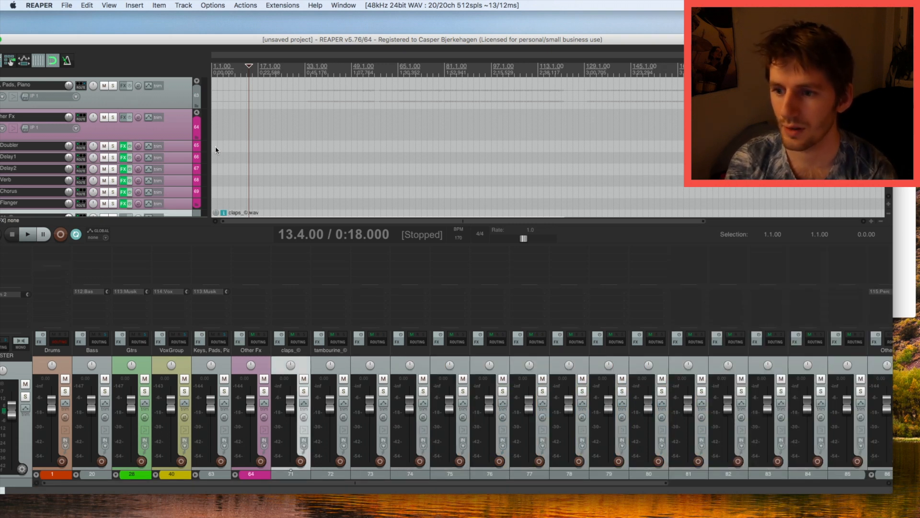
{"action": "key", "text": "super+z"}
{"action": "key", "text": "super+z"}
{"action": "key", "text": "super+z"}
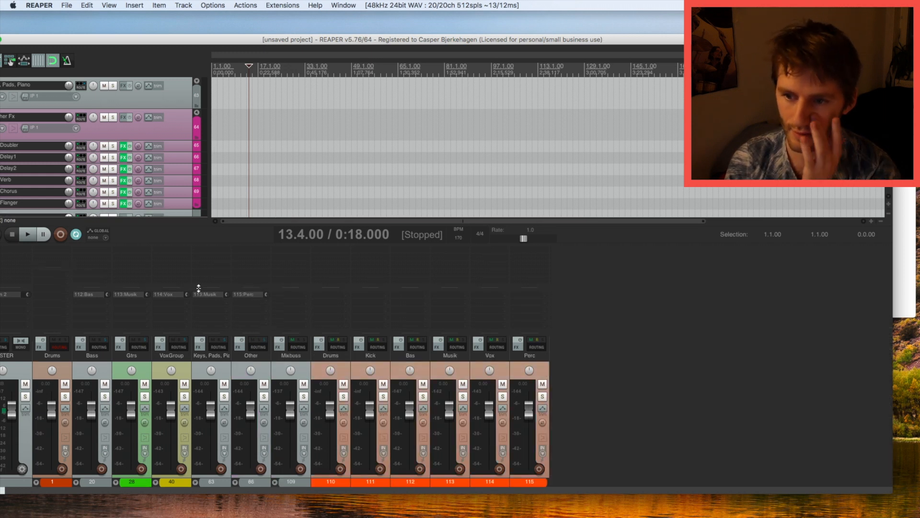
Select the VoxGroup folder track and hide the mixer with Cmd+M.
{"action": "left_click", "coordinate": [207, 361]}
{"action": "left_click", "coordinate": [186, 361]}
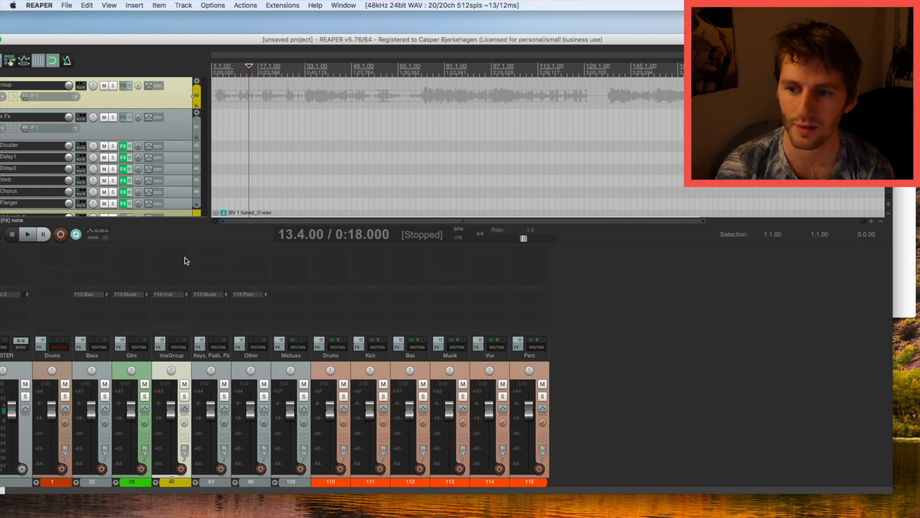
{"action": "scroll", "coordinate": [189, 130], "scroll_direction": "down", "scroll_amount": 5}
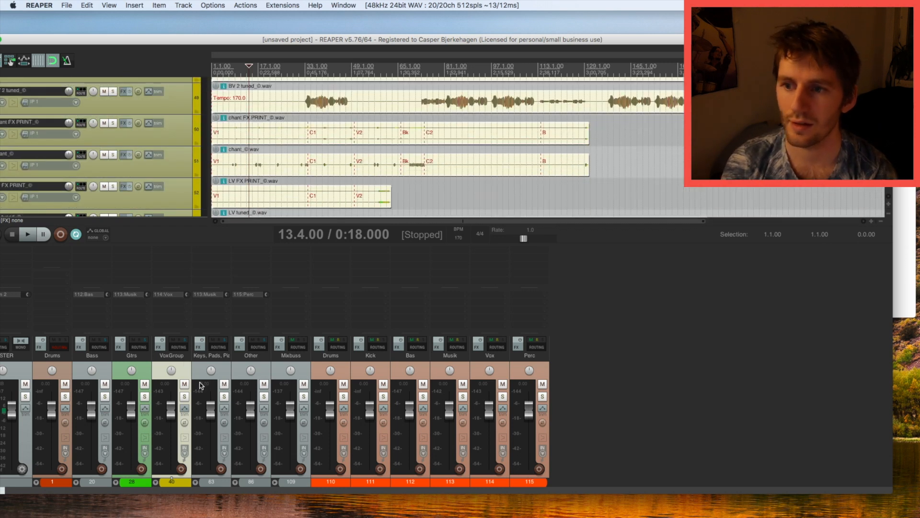
{"action": "left_click", "coordinate": [187, 363]}
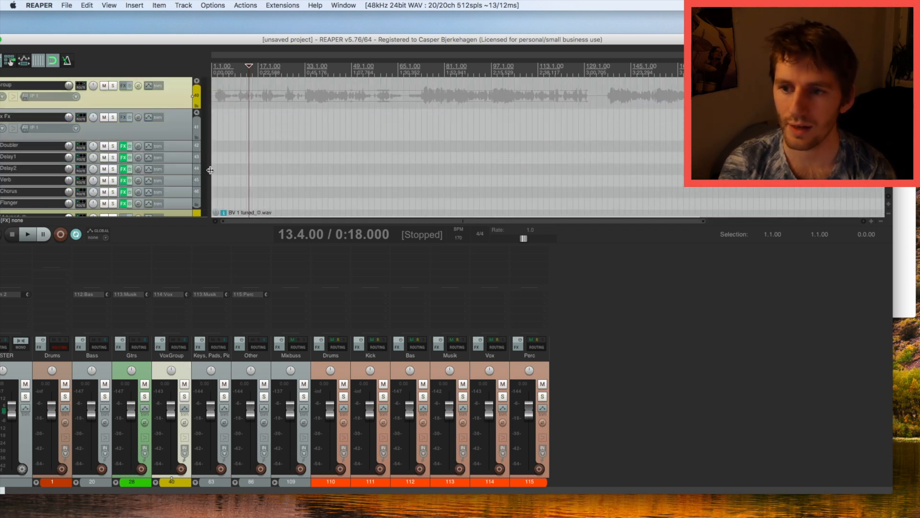
{"action": "key", "text": "super+m"}
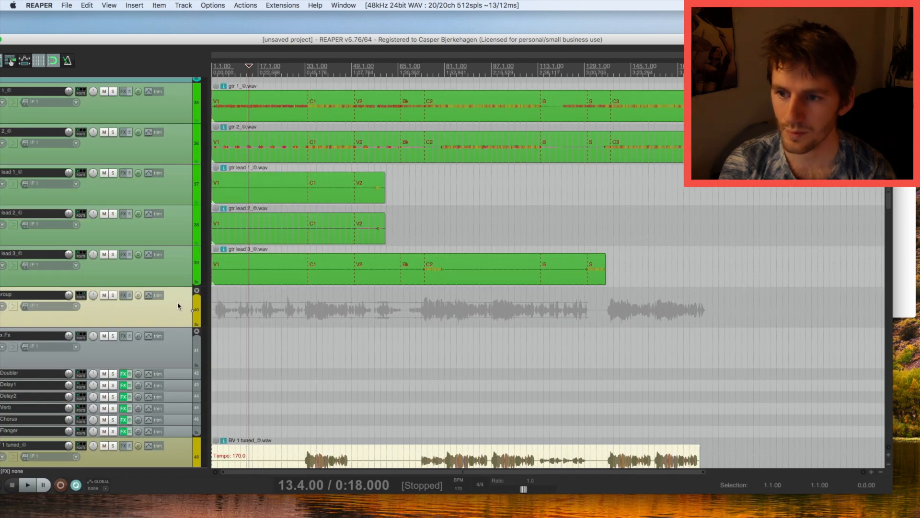
{"action": "scroll", "coordinate": [179, 301], "scroll_direction": "up", "scroll_amount": 3}
Compact the guitar and vocal folders' child tracks.
{"action": "left_click_drag", "start_coordinate": [253, 38], "coordinate": [293, 37]}
{"action": "scroll", "coordinate": [189, 234], "scroll_direction": "up", "scroll_amount": 6}
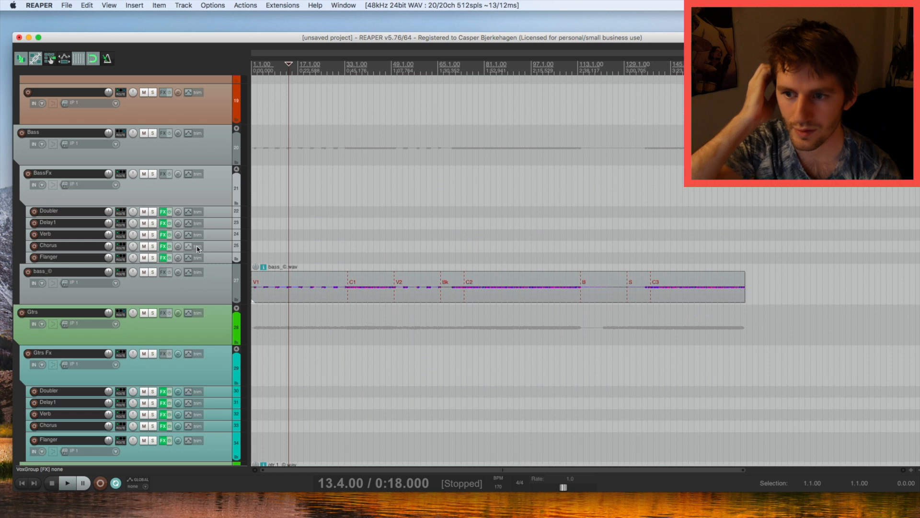
{"action": "left_click", "coordinate": [236, 228]}
{"action": "scroll", "coordinate": [238, 237], "scroll_direction": "down", "scroll_amount": 5}
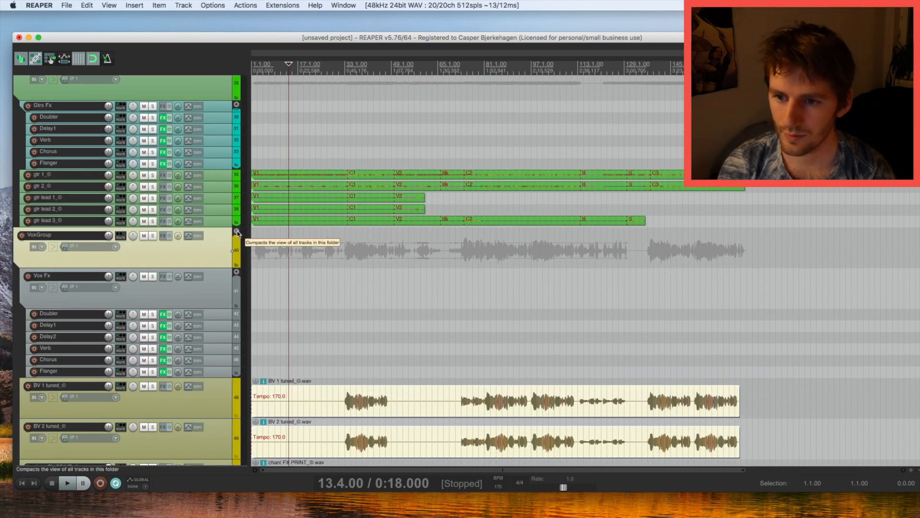
{"action": "left_click", "coordinate": [237, 231]}
{"action": "scroll", "coordinate": [237, 233], "scroll_direction": "down", "scroll_amount": 10}
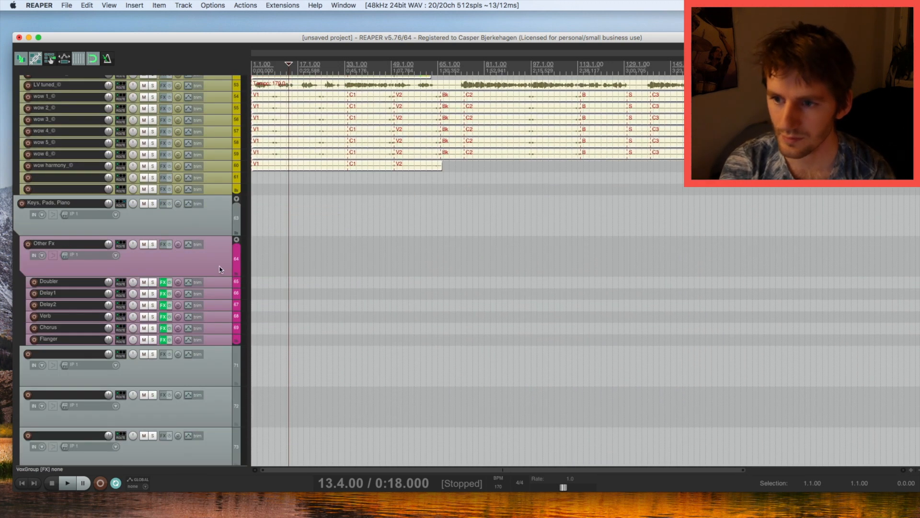
Select empty track 71 and bring the Finder stems window forward beside REAPER.
{"action": "left_click", "coordinate": [227, 367]}
{"action": "left_click_drag", "start_coordinate": [428, 37], "coordinate": [323, 37]}
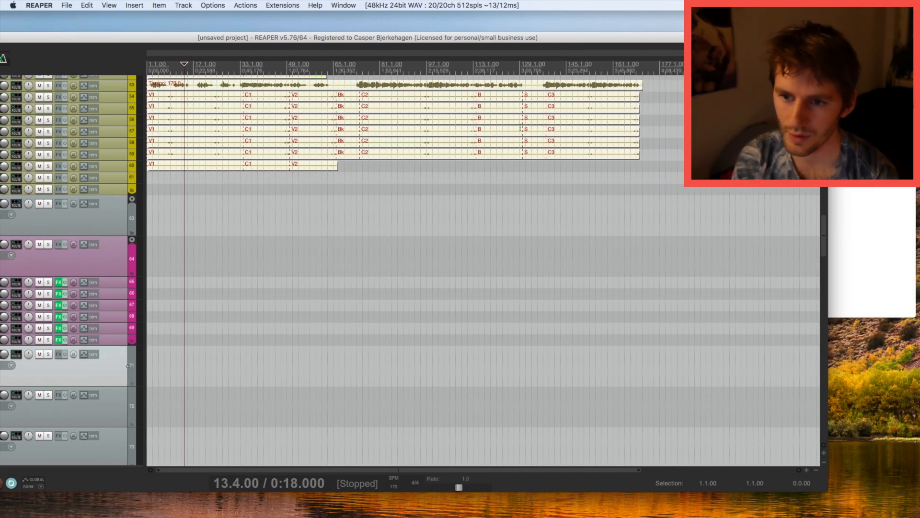
{"action": "left_click", "coordinate": [844, 295]}
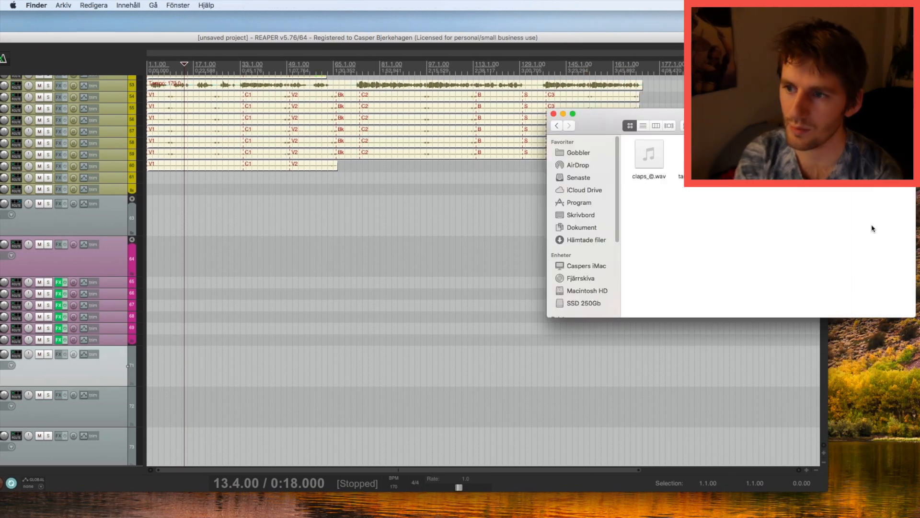
Import all Keys pads etc wav stems into REAPER as separate tracks.
{"action": "left_click", "coordinate": [558, 126]}
{"action": "double_click", "coordinate": [754, 209]}
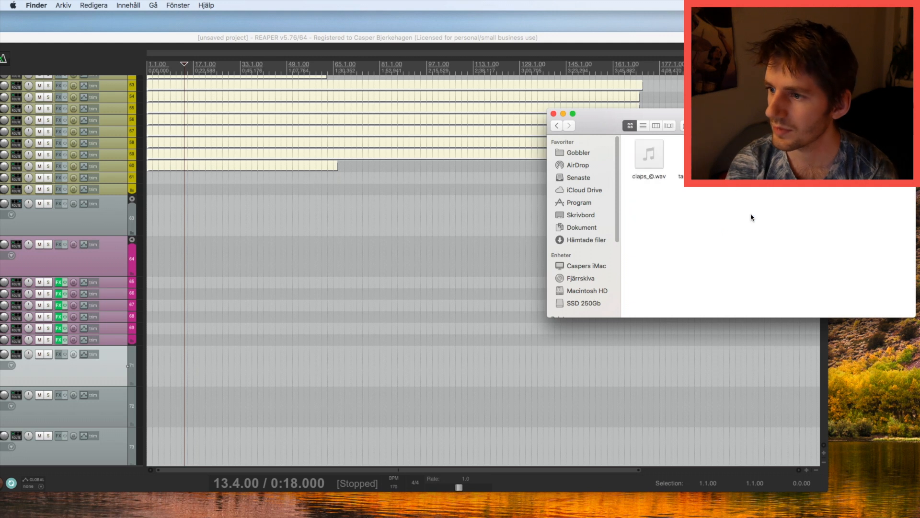
{"action": "left_click", "coordinate": [557, 127]}
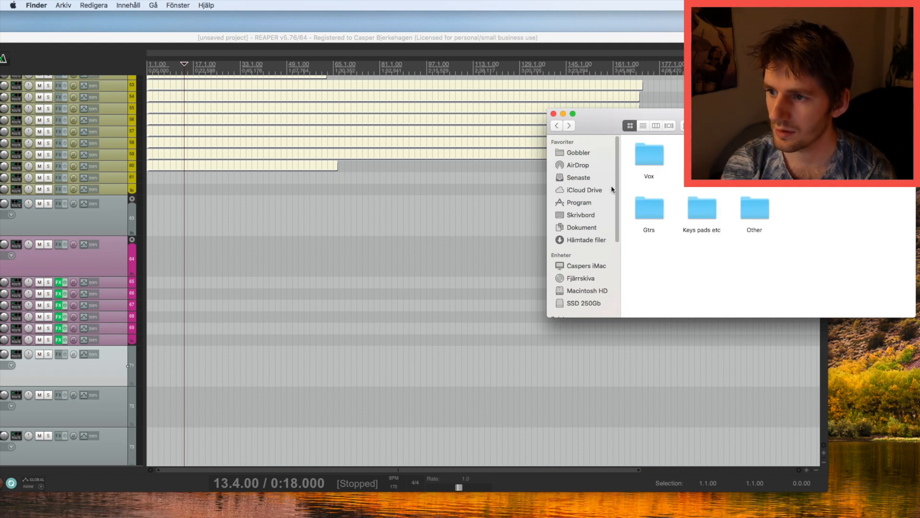
{"action": "double_click", "coordinate": [702, 203]}
{"action": "left_click_drag", "start_coordinate": [650, 273], "coordinate": [856, 162]}
{"action": "left_click_drag", "start_coordinate": [645, 166], "coordinate": [225, 369]}
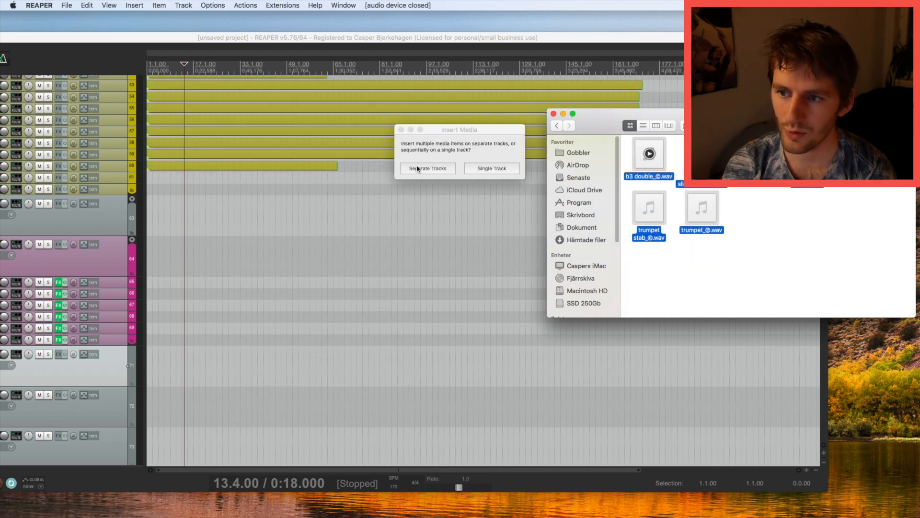
{"action": "left_click", "coordinate": [417, 169]}
Maximize the REAPER window, check the new tracks 71–77, and bring up the mixer.
{"action": "scroll", "coordinate": [223, 143], "scroll_direction": "down", "scroll_amount": 3}
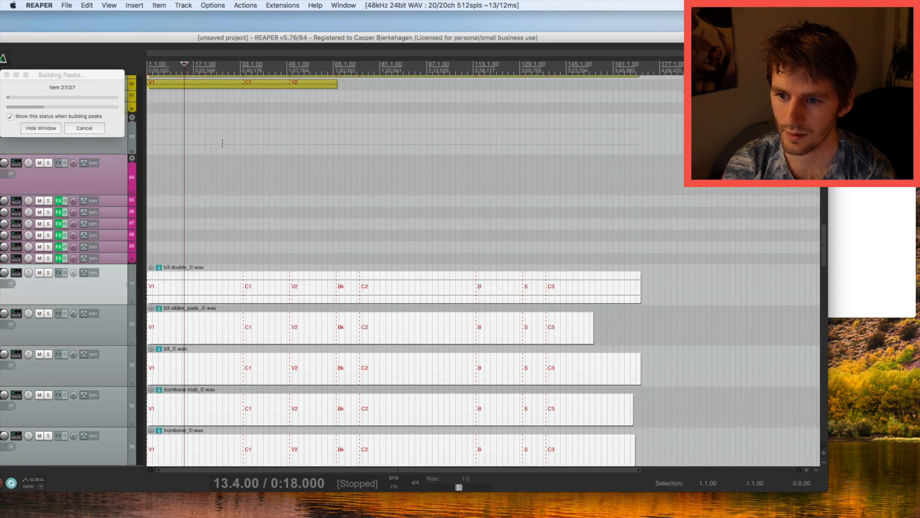
{"action": "double_click", "coordinate": [236, 40]}
{"action": "scroll", "coordinate": [171, 367], "scroll_direction": "down", "scroll_amount": 5}
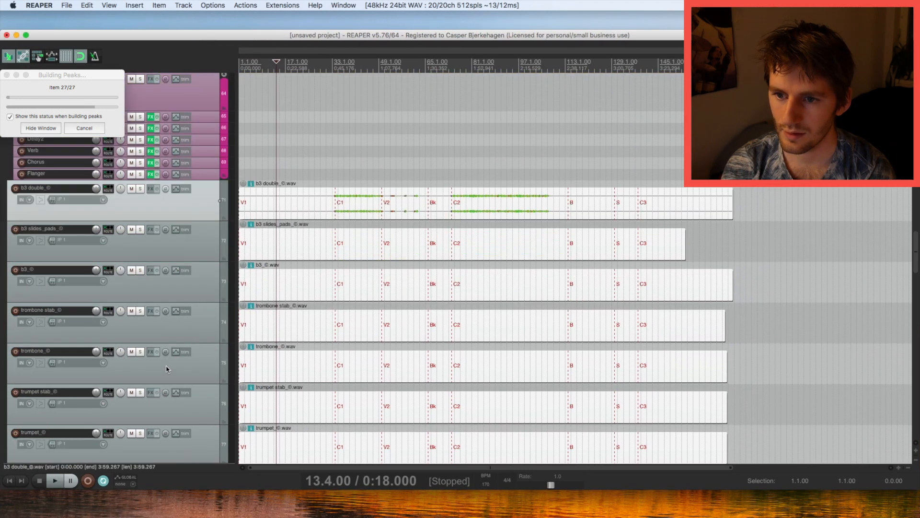
{"action": "scroll", "coordinate": [191, 335], "scroll_direction": "down", "scroll_amount": 5}
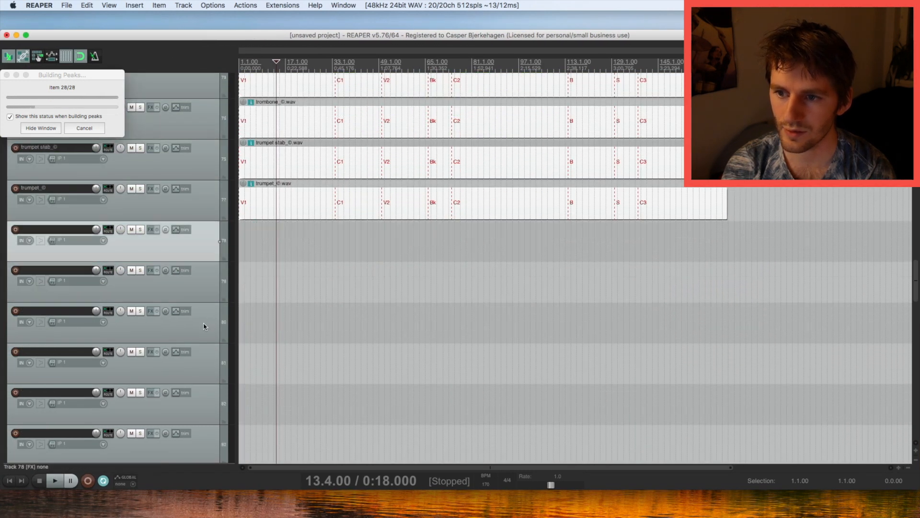
{"action": "scroll", "coordinate": [199, 337], "scroll_direction": "down", "scroll_amount": 2}
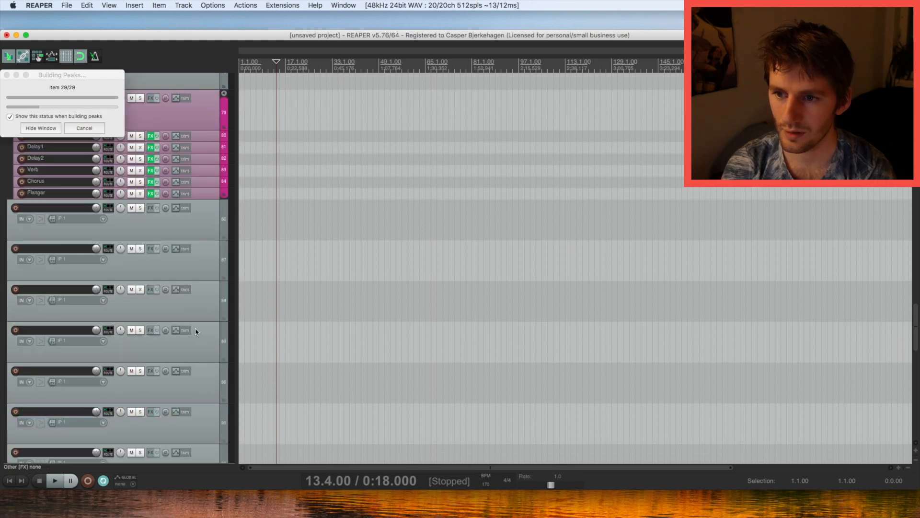
{"action": "scroll", "coordinate": [195, 331], "scroll_direction": "up", "scroll_amount": 6}
{"action": "scroll", "coordinate": [196, 331], "scroll_direction": "down", "scroll_amount": 3}
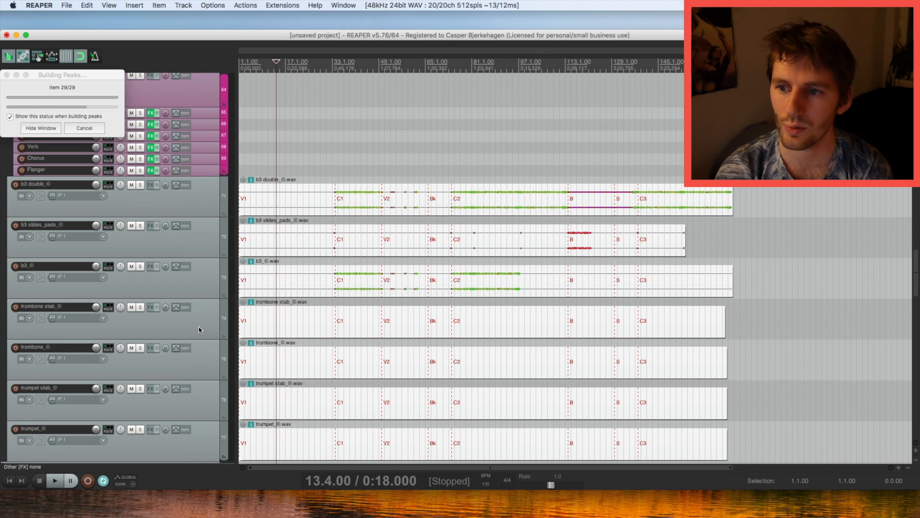
{"action": "scroll", "coordinate": [200, 321], "scroll_direction": "up", "scroll_amount": 6}
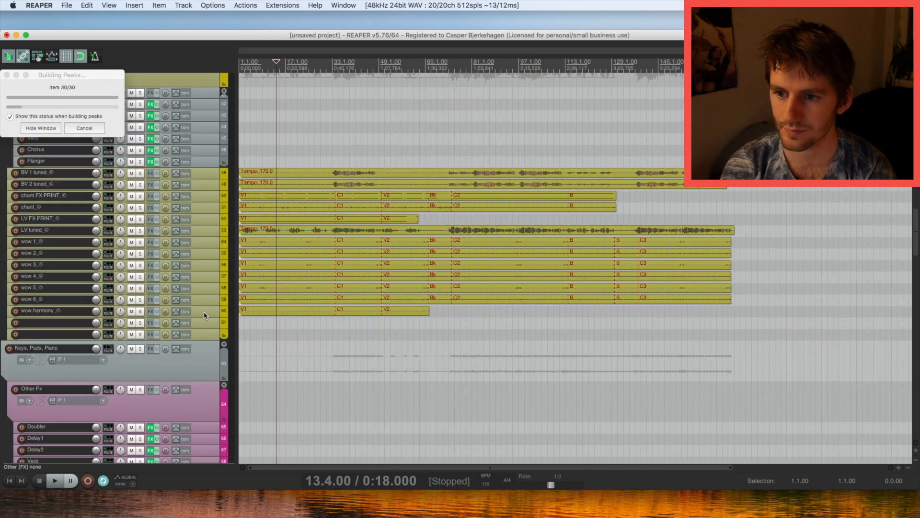
{"action": "key", "text": "super+m"}
Show the Other folder's strips in the mixer and select track 86 as the import destination.
{"action": "left_click", "coordinate": [234, 457]}
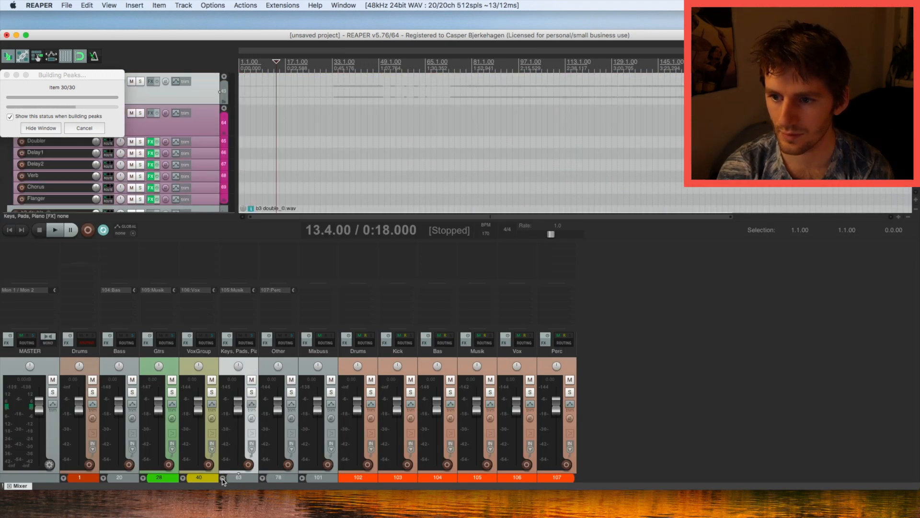
{"action": "left_click", "coordinate": [223, 479]}
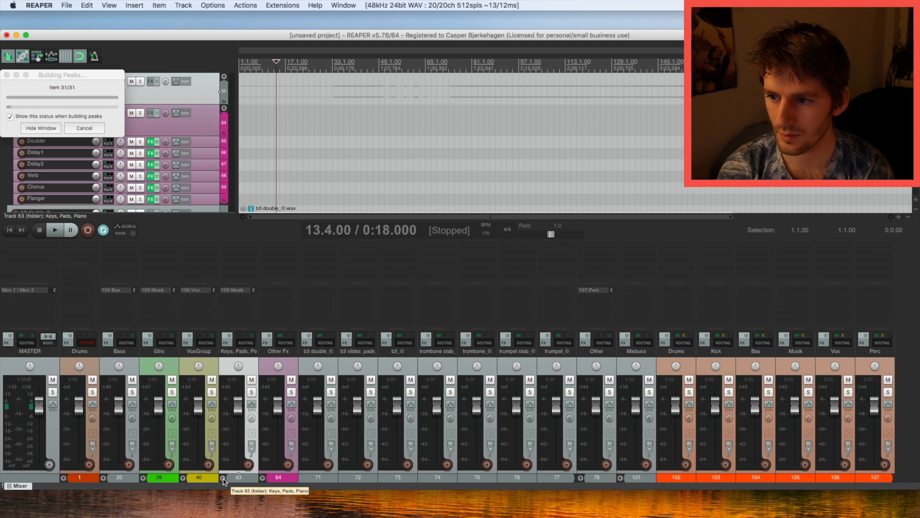
{"action": "left_click", "coordinate": [223, 479]}
{"action": "left_click", "coordinate": [262, 478]}
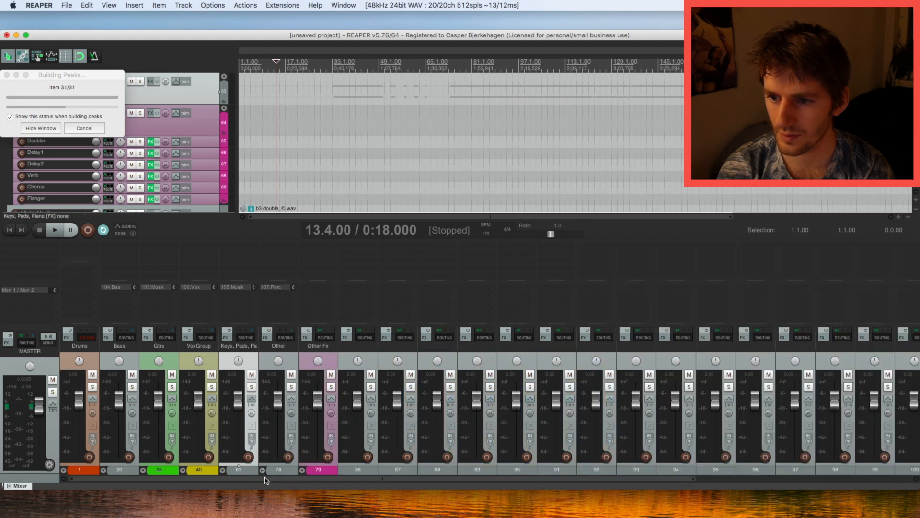
{"action": "left_click", "coordinate": [365, 352]}
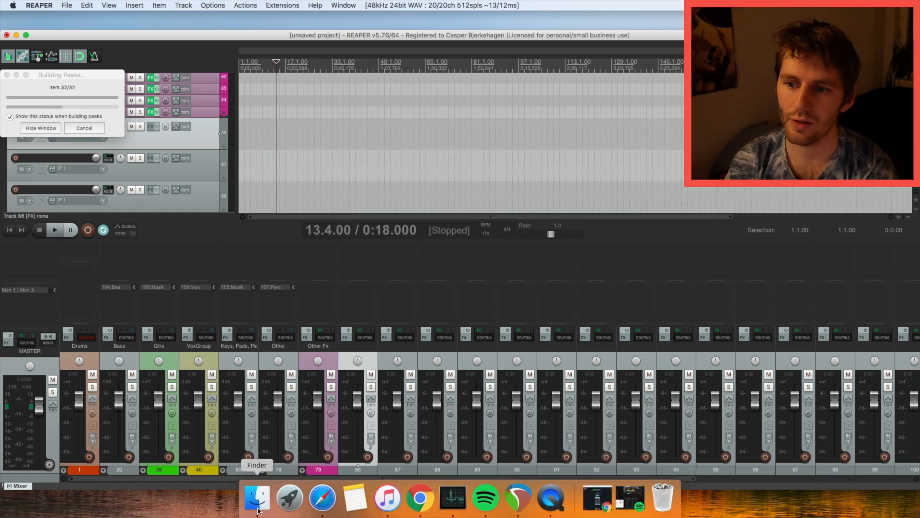
Import claps and tambourine stems from the Other folder as separate tracks at project start.
{"action": "left_click", "coordinate": [254, 504]}
{"action": "left_click", "coordinate": [558, 127]}
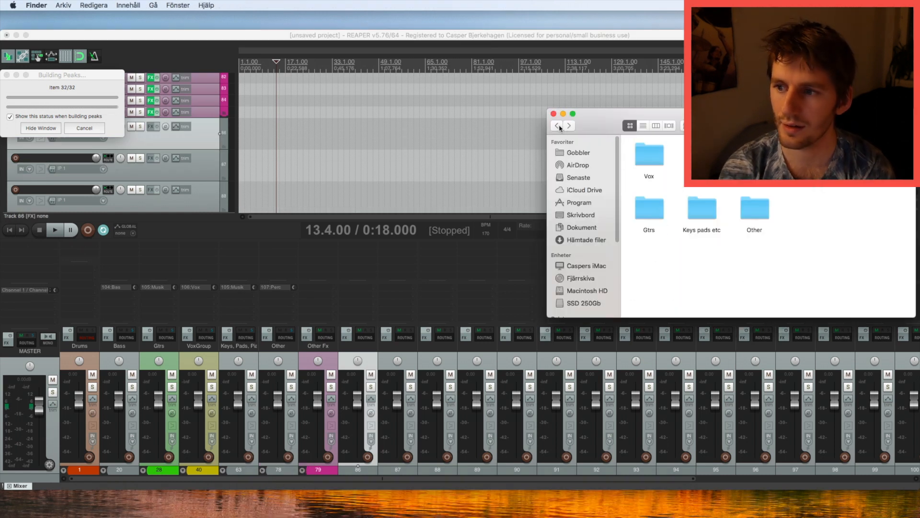
{"action": "double_click", "coordinate": [750, 221]}
{"action": "left_click_drag", "start_coordinate": [724, 211], "coordinate": [372, 173]}
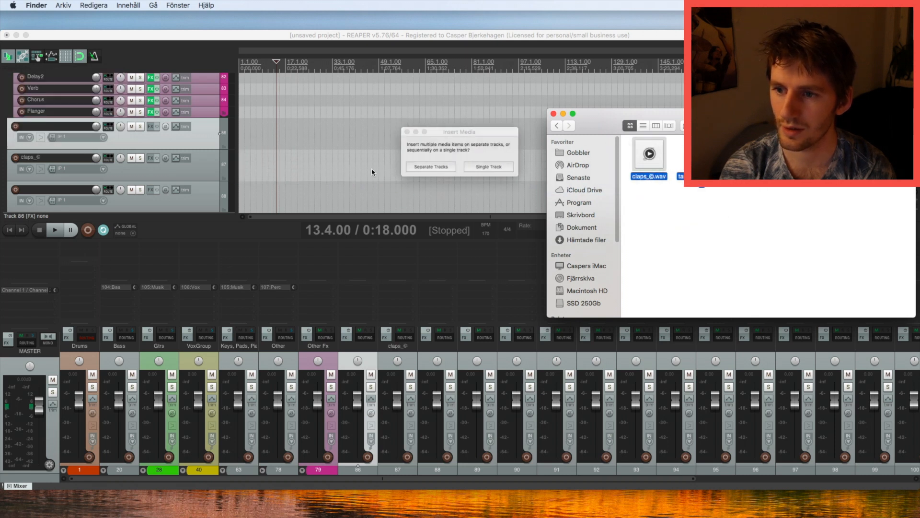
{"action": "key", "text": "Return"}
{"action": "left_click_drag", "start_coordinate": [300, 172], "coordinate": [224, 175]}
Delete the leftover empty tracks 89–100.
{"action": "scroll", "coordinate": [216, 175], "scroll_direction": "down", "scroll_amount": 1}
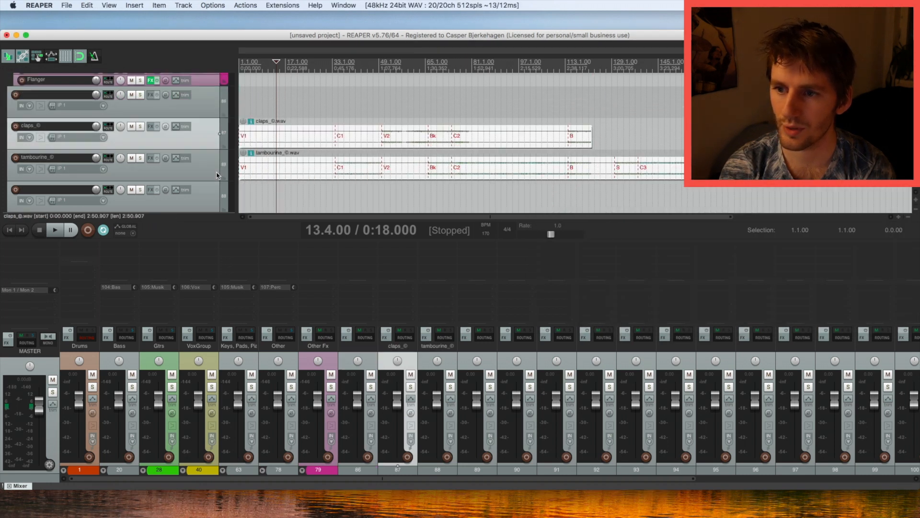
{"action": "scroll", "coordinate": [217, 176], "scroll_direction": "down", "scroll_amount": 1}
{"action": "left_click", "coordinate": [217, 175]}
{"action": "scroll", "coordinate": [217, 172], "scroll_direction": "down", "scroll_amount": 12}
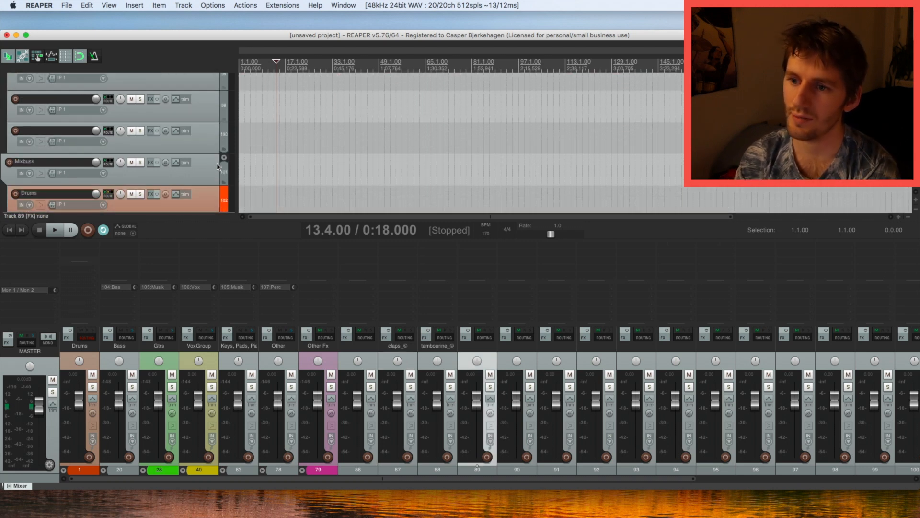
{"action": "left_click", "coordinate": [214, 133], "text": "shift"}
{"action": "key", "text": "Delete"}
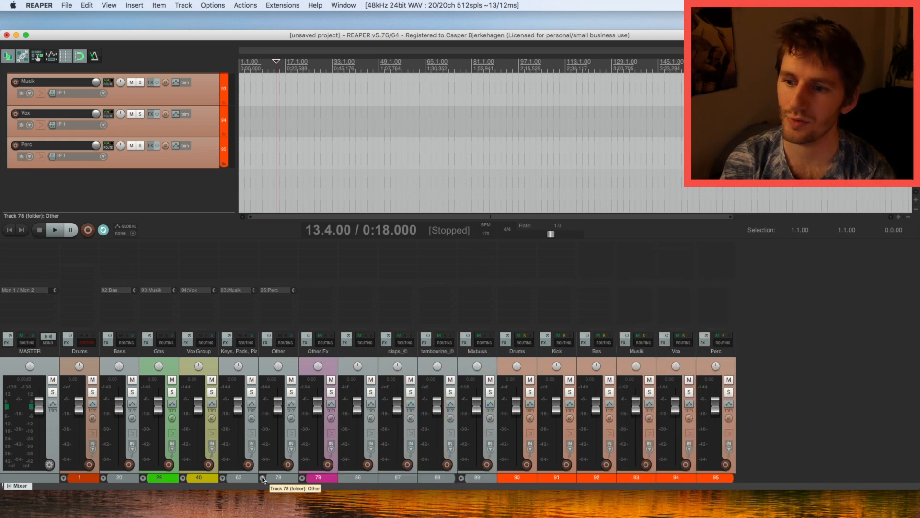
Move claps_© and tambourine_© ahead of empty track 88, then delete that track.
{"action": "left_click", "coordinate": [426, 358]}
{"action": "left_click", "coordinate": [405, 358], "text": "shift"}
{"action": "left_click_drag", "start_coordinate": [405, 358], "coordinate": [344, 364]}
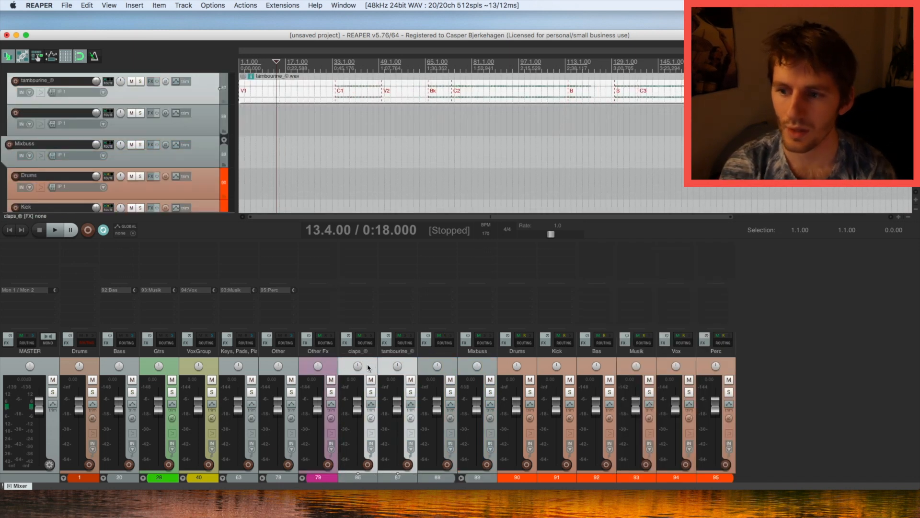
{"action": "left_click", "coordinate": [428, 365]}
{"action": "key", "text": "Delete"}
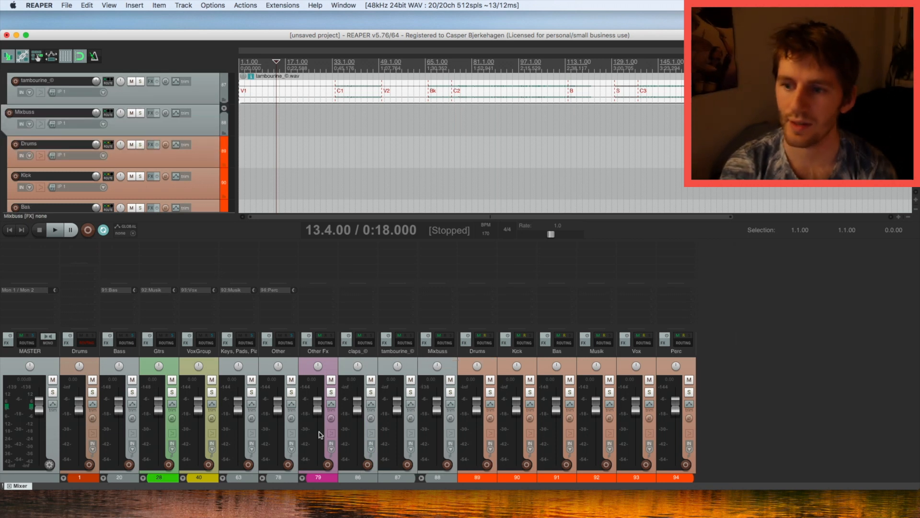
{"action": "left_click", "coordinate": [290, 478]}
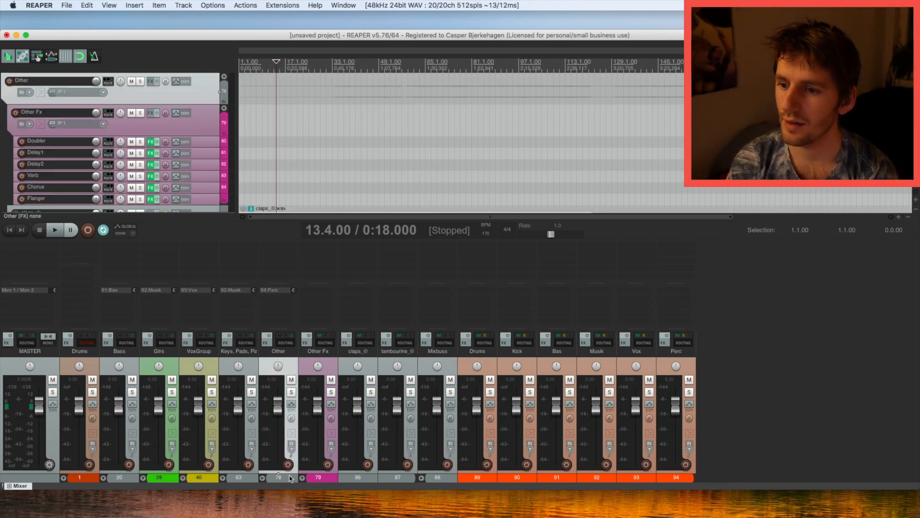
Colour the claps_© and tambourine_© tracks teal.
{"action": "left_click", "coordinate": [353, 477]}
{"action": "left_click", "coordinate": [405, 478], "text": "shift"}
{"action": "key", "text": "shift+c"}
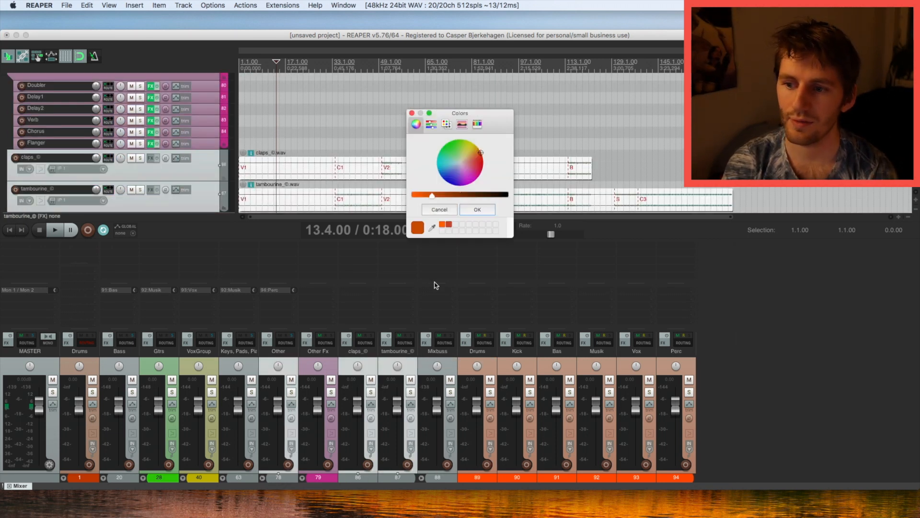
{"action": "left_click", "coordinate": [463, 158]}
{"action": "left_click_drag", "start_coordinate": [455, 164], "coordinate": [446, 166]}
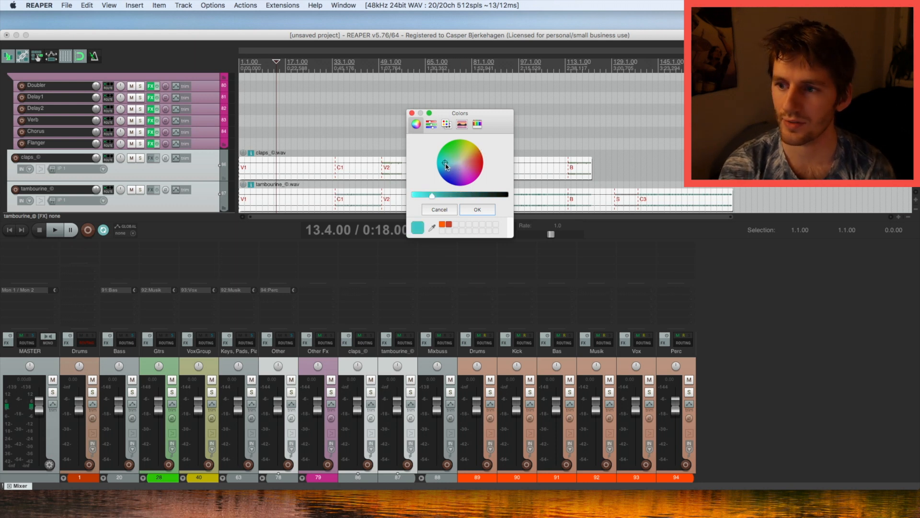
{"action": "left_click", "coordinate": [477, 209]}
Collapse the Other folder, expand Keys, Pads, Piano, and select tracks 71–77.
{"action": "left_click", "coordinate": [263, 478]}
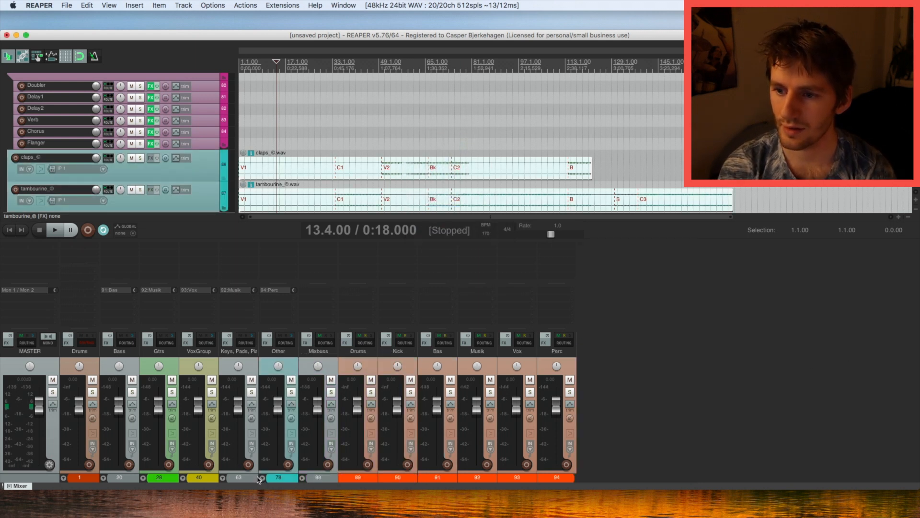
{"action": "left_click", "coordinate": [222, 478]}
{"action": "left_click", "coordinate": [238, 477]}
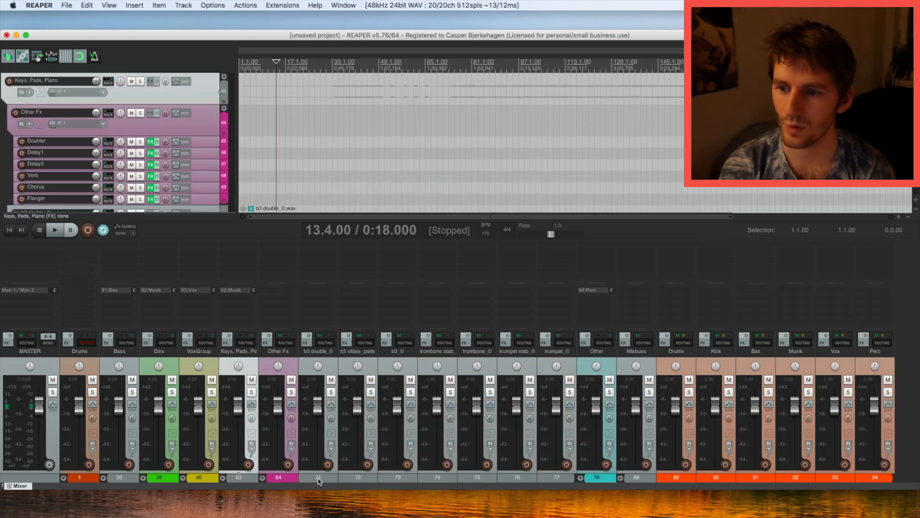
{"action": "left_click", "coordinate": [317, 480], "text": "super"}
{"action": "left_click", "coordinate": [362, 479], "text": "super"}
{"action": "left_click", "coordinate": [407, 479], "text": "super"}
{"action": "left_click", "coordinate": [450, 479], "text": "super"}
{"action": "left_click", "coordinate": [484, 480], "text": "super"}
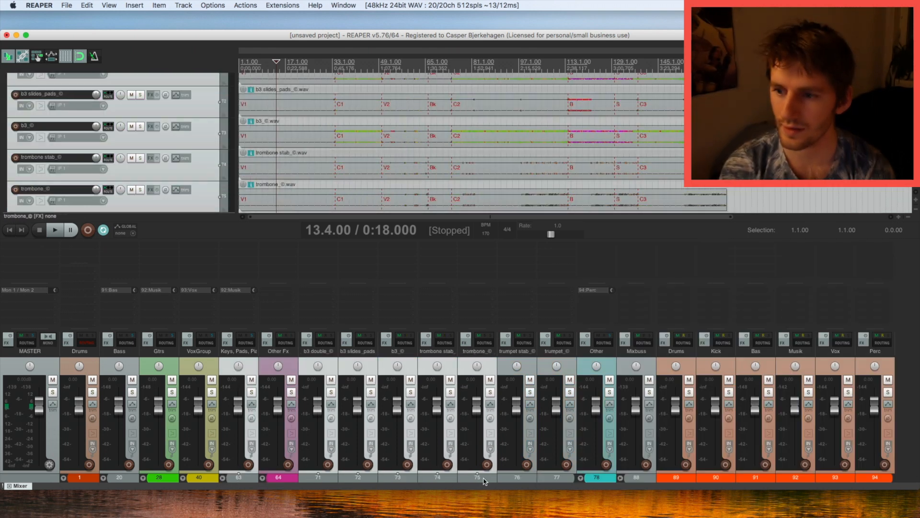
{"action": "left_click", "coordinate": [519, 480], "text": "super"}
{"action": "left_click", "coordinate": [553, 479], "text": "super"}
Colour tracks 71–77 green and collapse the Keys, Pads, Piano folder.
{"action": "key", "text": "c"}
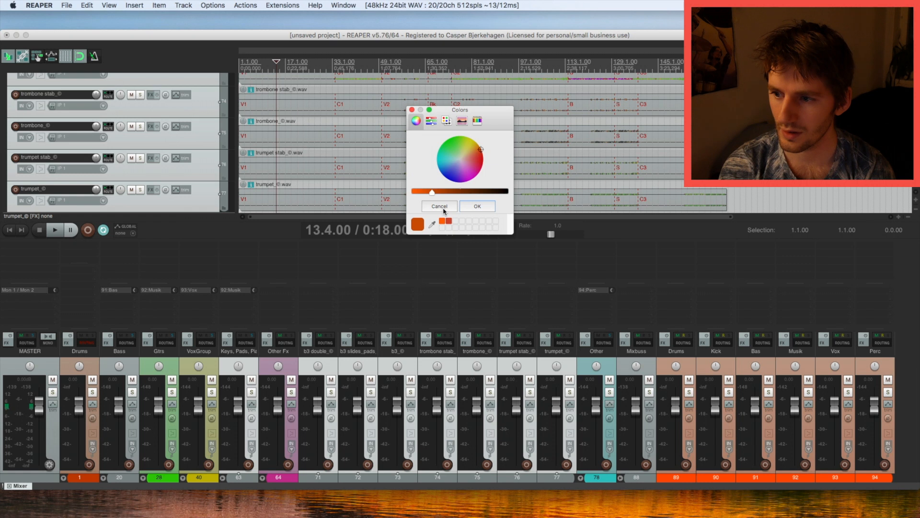
{"action": "left_click_drag", "start_coordinate": [478, 147], "coordinate": [451, 148]}
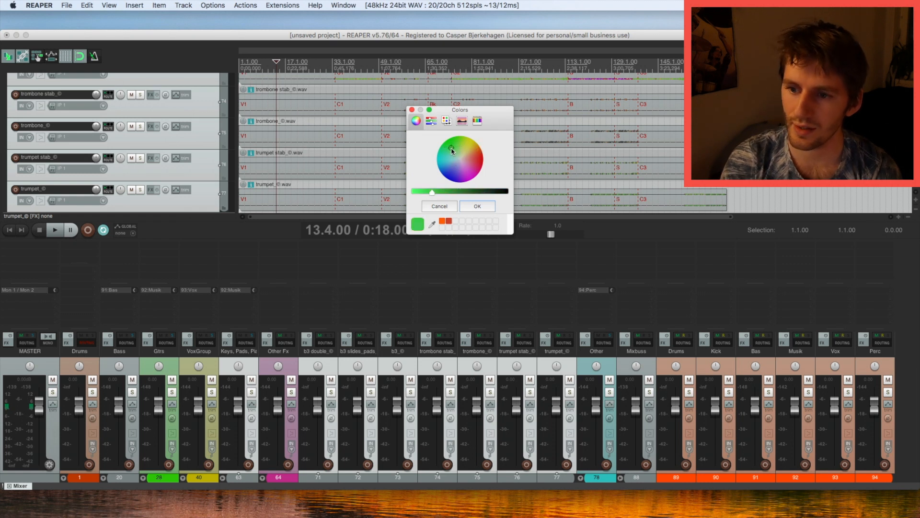
{"action": "left_click", "coordinate": [477, 206]}
{"action": "left_click", "coordinate": [250, 366]}
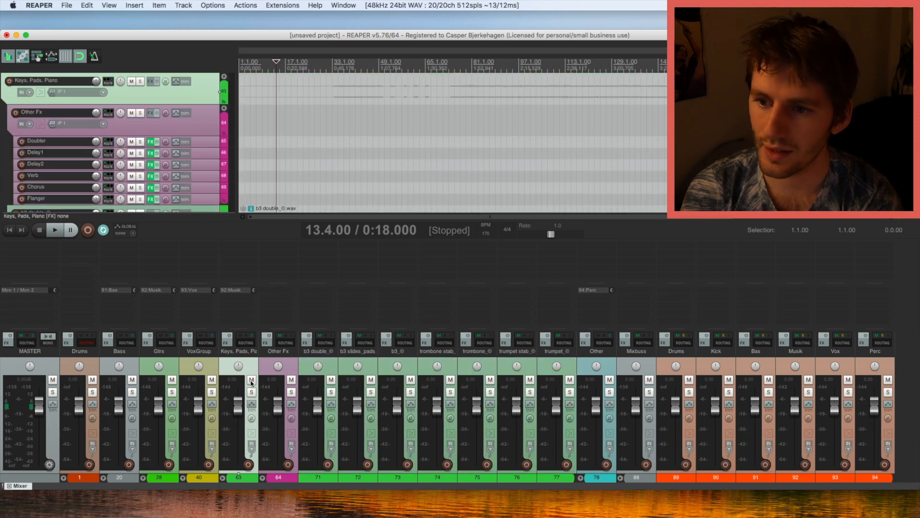
{"action": "left_click", "coordinate": [223, 478]}
{"action": "left_click", "coordinate": [686, 376]}
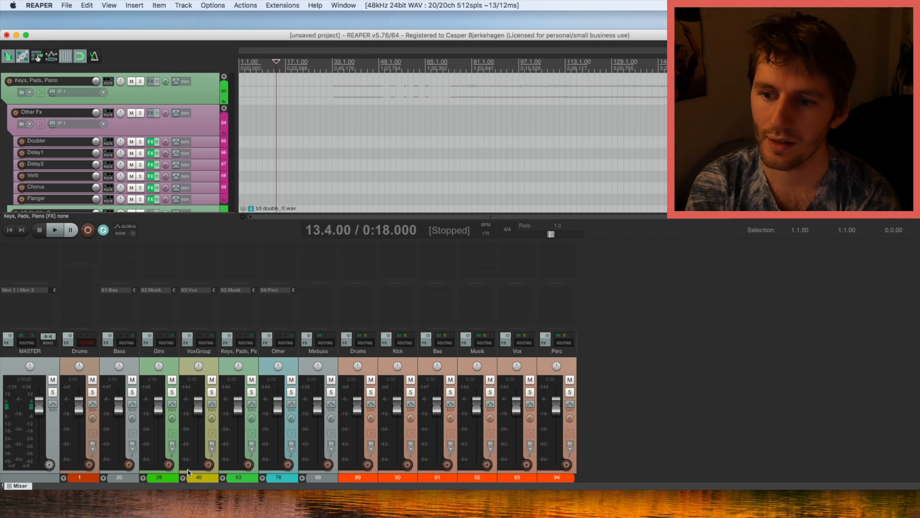
Route the Kick folder track to the 90:Kick bus.
{"action": "left_click", "coordinate": [63, 478]}
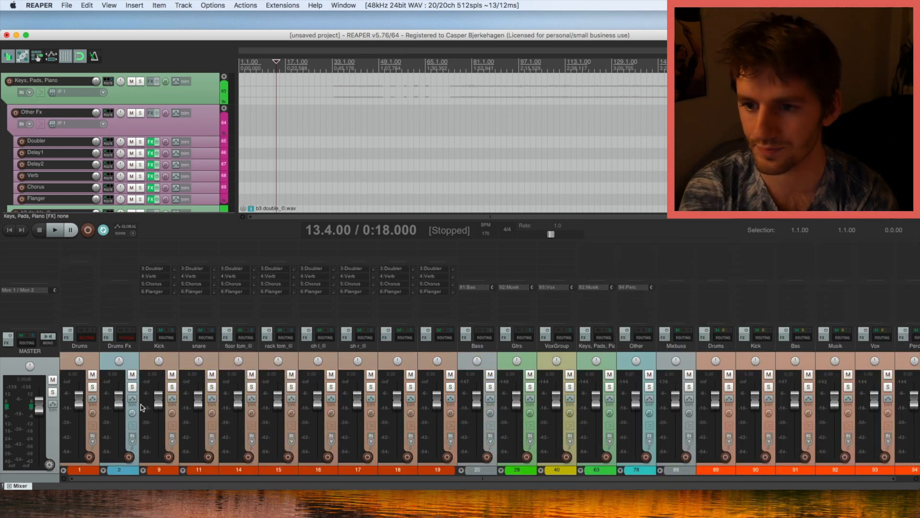
{"action": "left_click", "coordinate": [170, 354]}
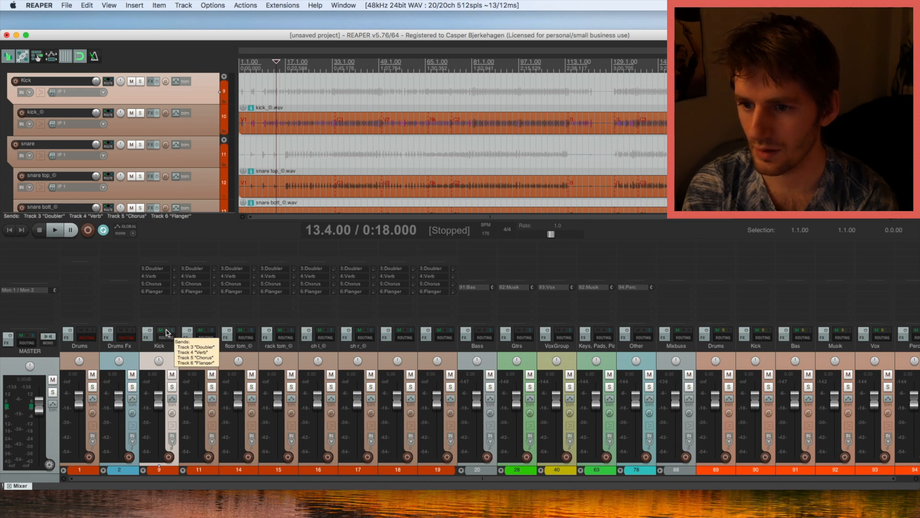
{"action": "left_click", "coordinate": [167, 332]}
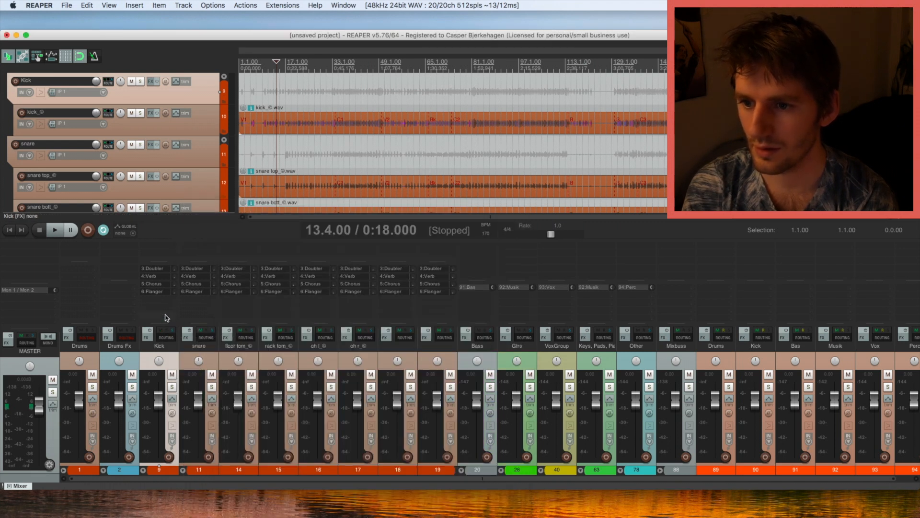
{"action": "left_click_drag", "start_coordinate": [162, 304], "coordinate": [757, 309]}
{"action": "left_click", "coordinate": [744, 256]}
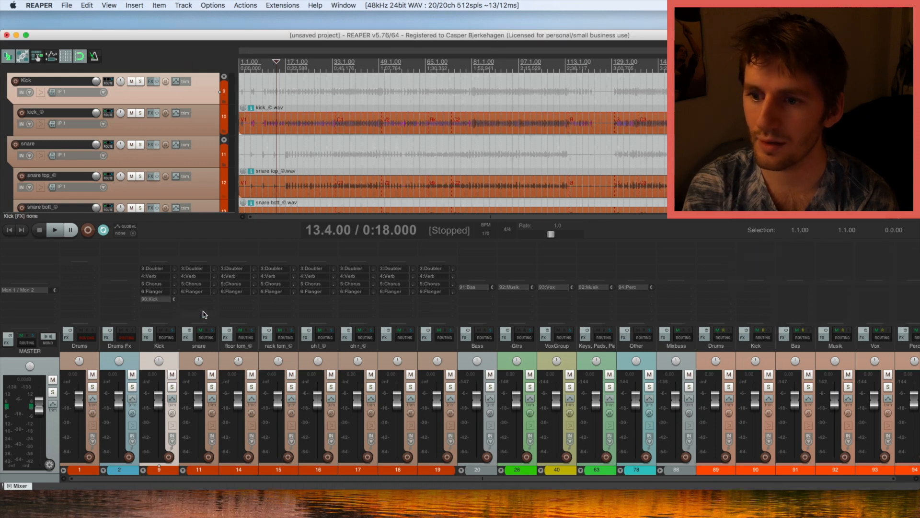
Send snare through overheads (tracks 11–17) to the 89:Drums bus, removing sends from tracks 18 and 19.
{"action": "left_click", "coordinate": [213, 358]}
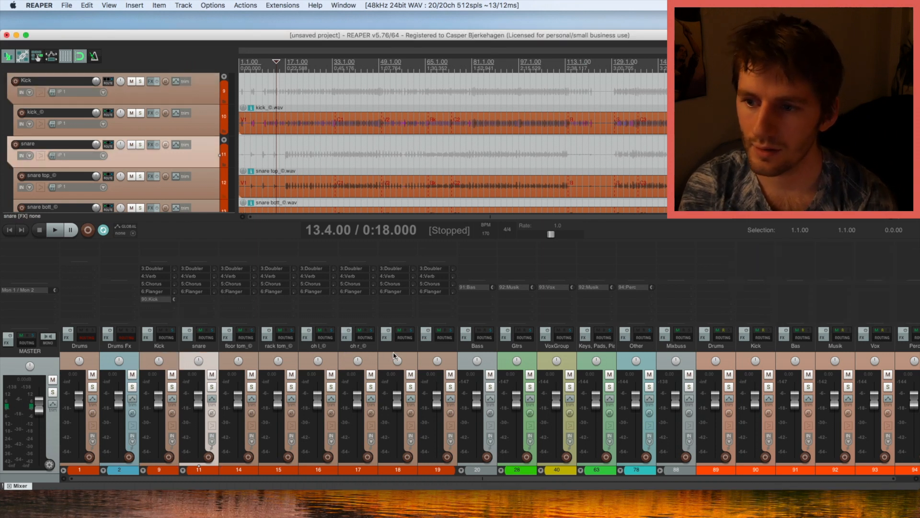
{"action": "left_click", "coordinate": [428, 353], "text": "shift"}
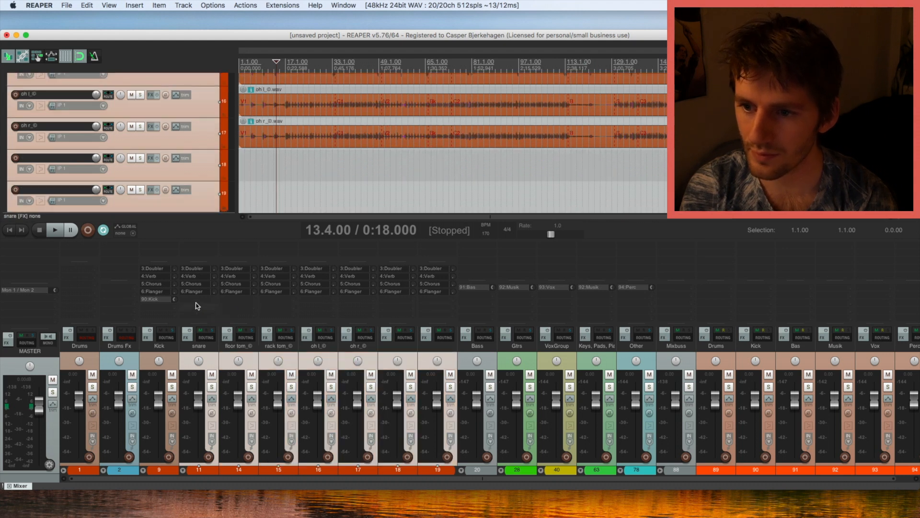
{"action": "left_click_drag", "start_coordinate": [269, 328], "coordinate": [719, 313]}
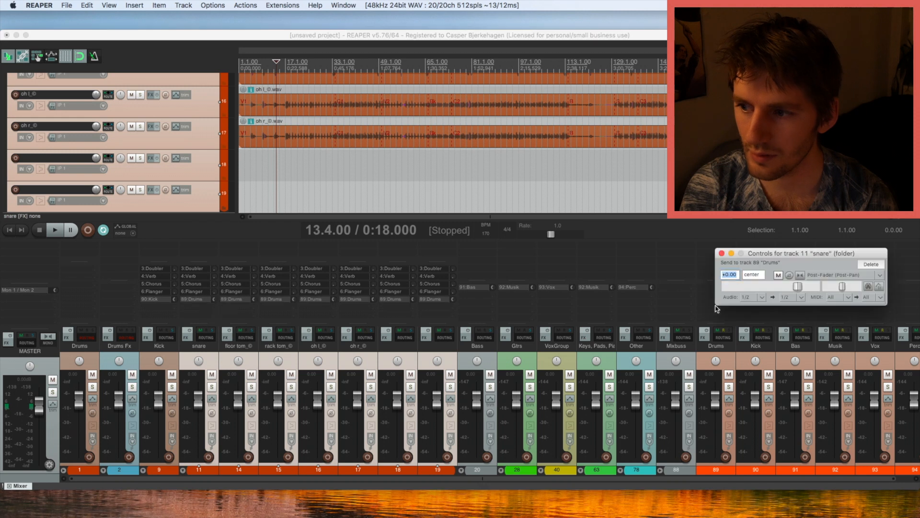
{"action": "left_click", "coordinate": [722, 254]}
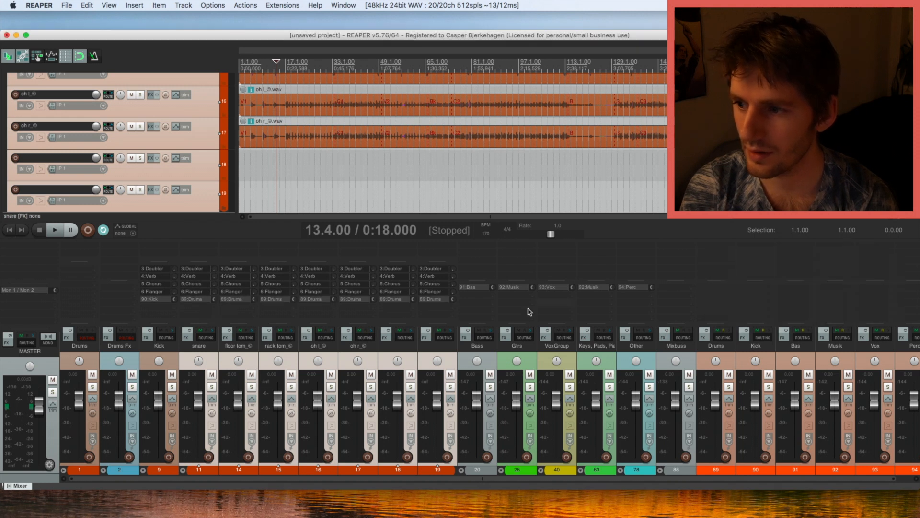
{"action": "left_click", "coordinate": [434, 300], "text": "alt"}
{"action": "left_click", "coordinate": [401, 300], "text": "alt"}
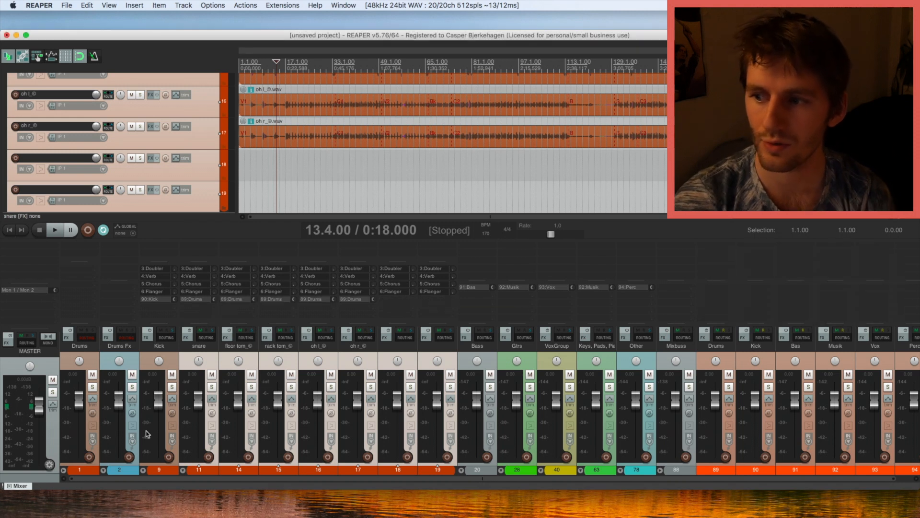
{"action": "left_click", "coordinate": [103, 470]}
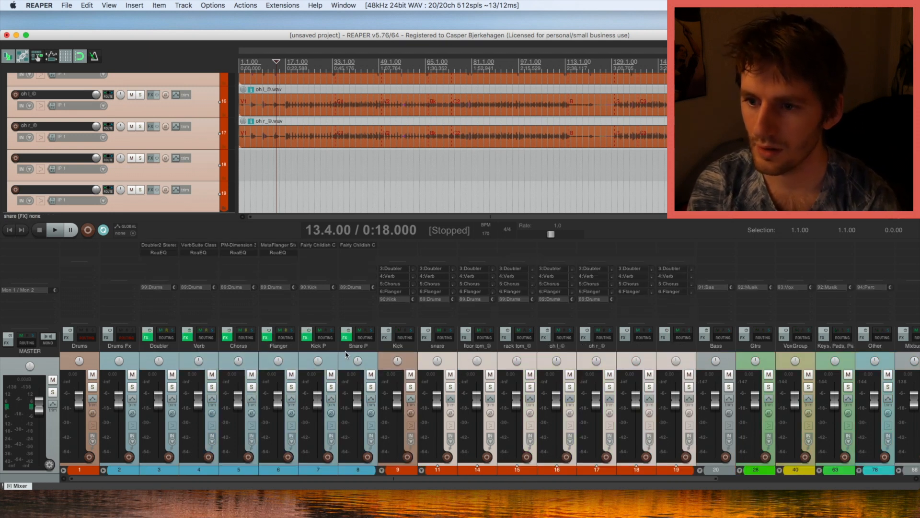
{"action": "left_click", "coordinate": [103, 470]}
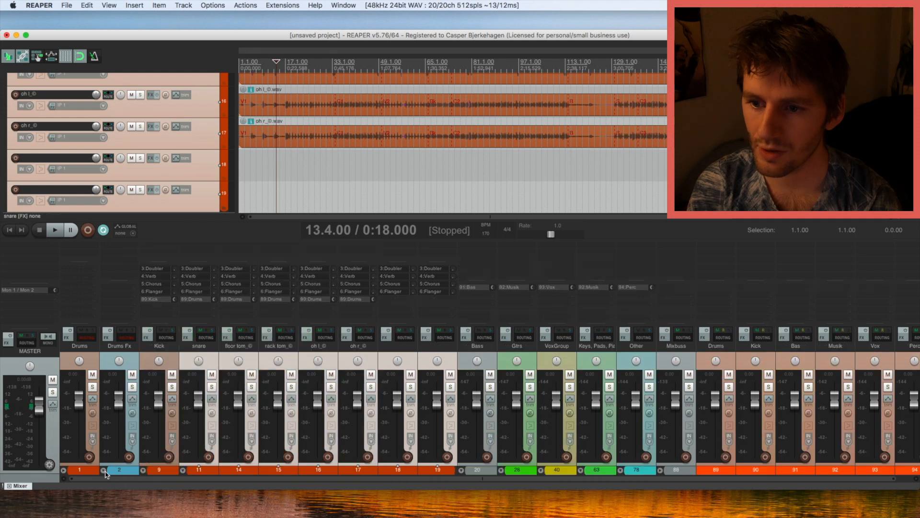
Collapse the Drums folder in the mixer, then briefly expand and collapse the Other folder.
{"action": "left_click", "coordinate": [70, 472]}
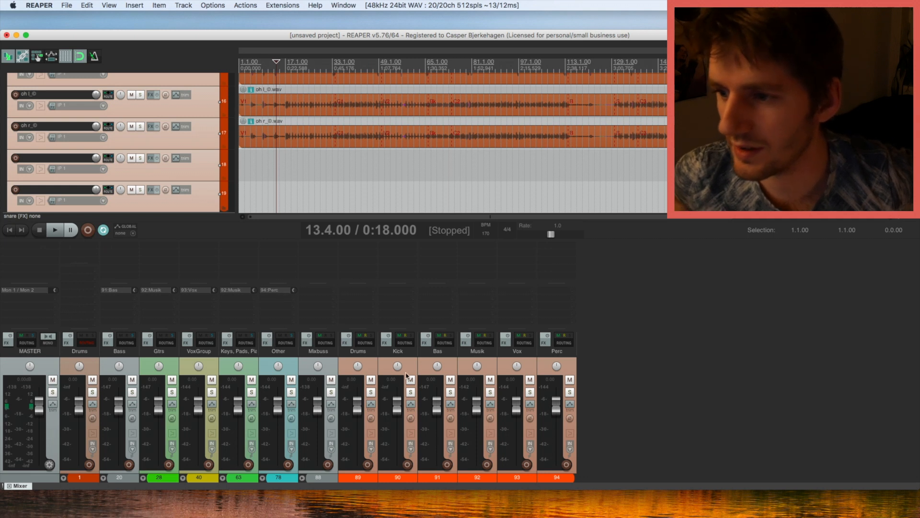
{"action": "left_click", "coordinate": [273, 466]}
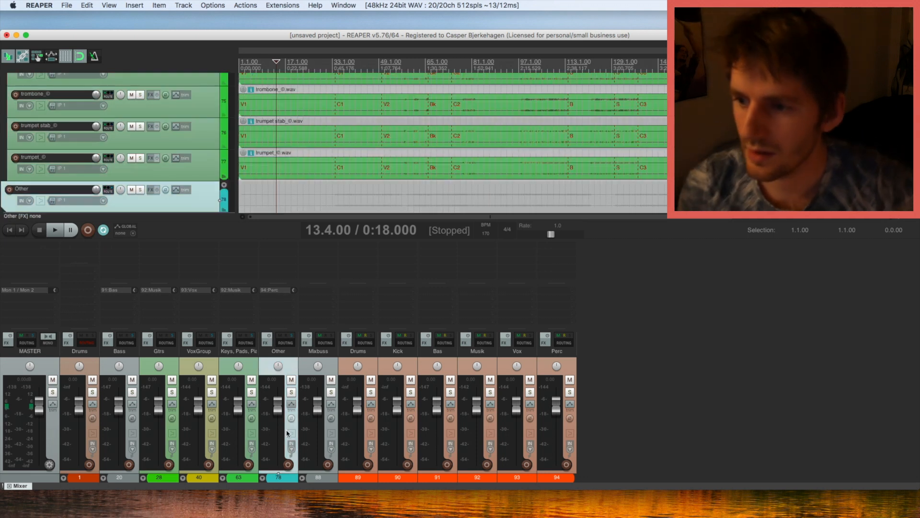
{"action": "left_click", "coordinate": [263, 477]}
{"action": "left_click", "coordinate": [263, 477]}
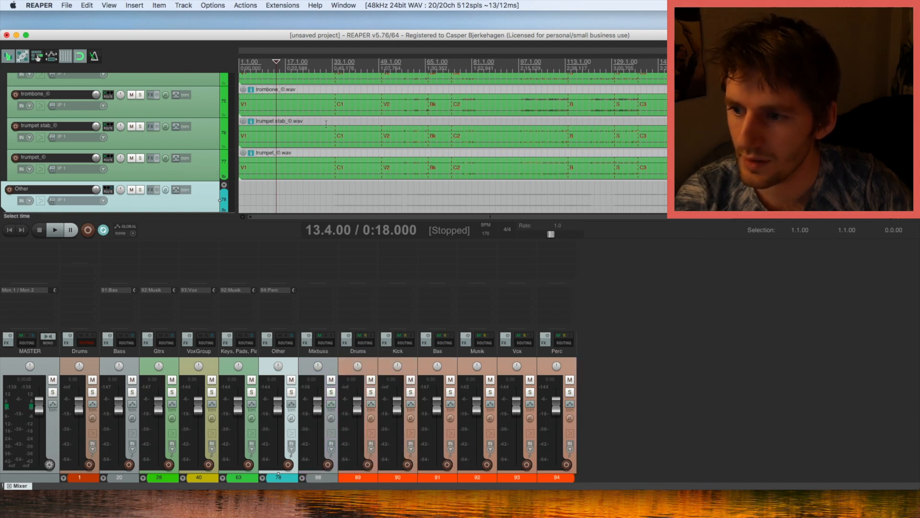
Zoom out the arrange view and return the edit cursor to project start, 1.1.00.
{"action": "scroll", "coordinate": [267, 73], "scroll_direction": "down", "scroll_amount": 3}
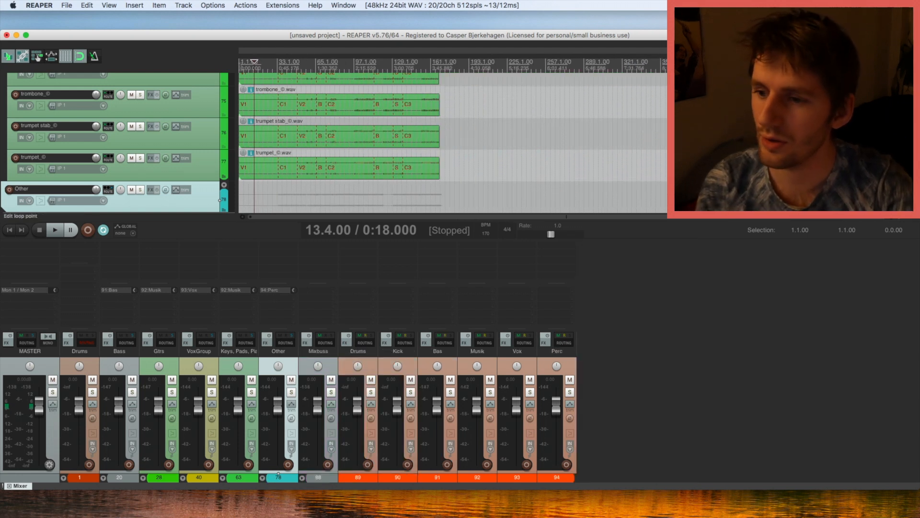
{"action": "key", "text": "Home"}
{"action": "scroll", "coordinate": [289, 121], "scroll_direction": "up", "scroll_amount": 2}
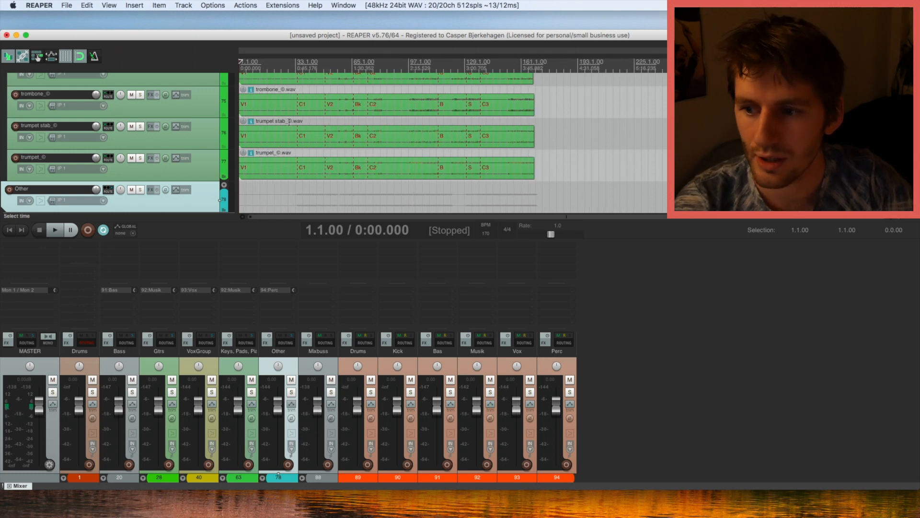
{"action": "scroll", "coordinate": [289, 121], "scroll_direction": "down", "scroll_amount": 2}
{"action": "scroll", "coordinate": [287, 121], "scroll_direction": "down", "scroll_amount": 1}
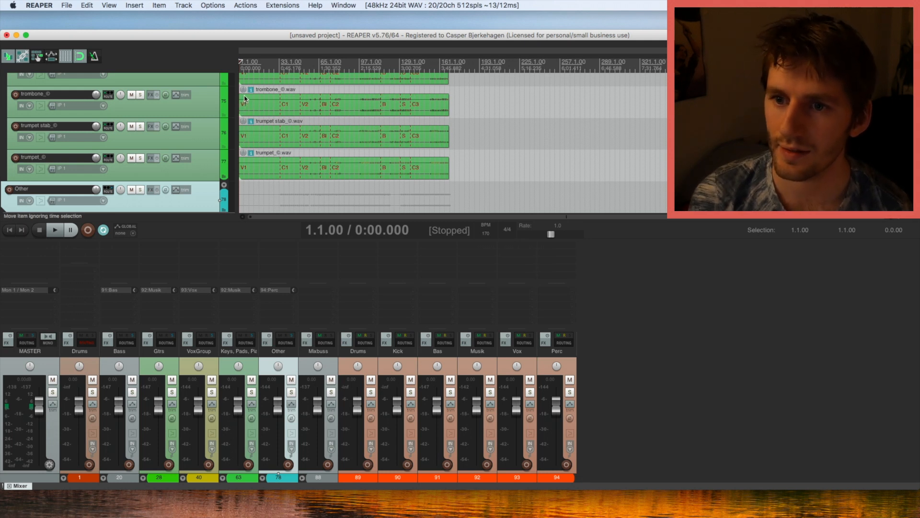
{"action": "mouse_move", "coordinate": [249, 90]}
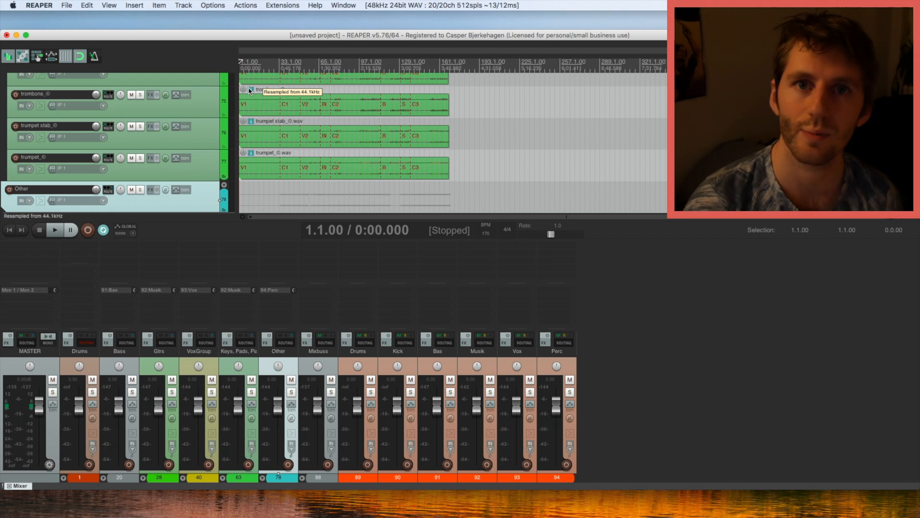